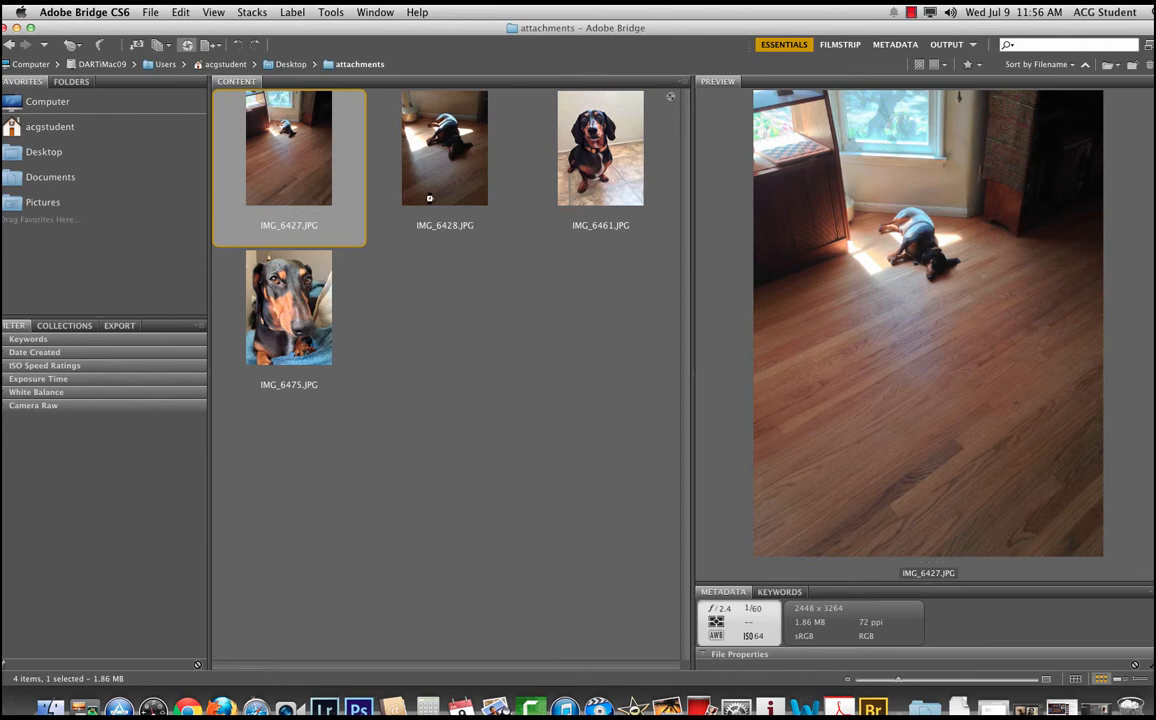
# Step: Open IMG_6427.JPG in Camera Raw and set Shadows to +59 and Blacks to -3
pyautogui.press('super+r')
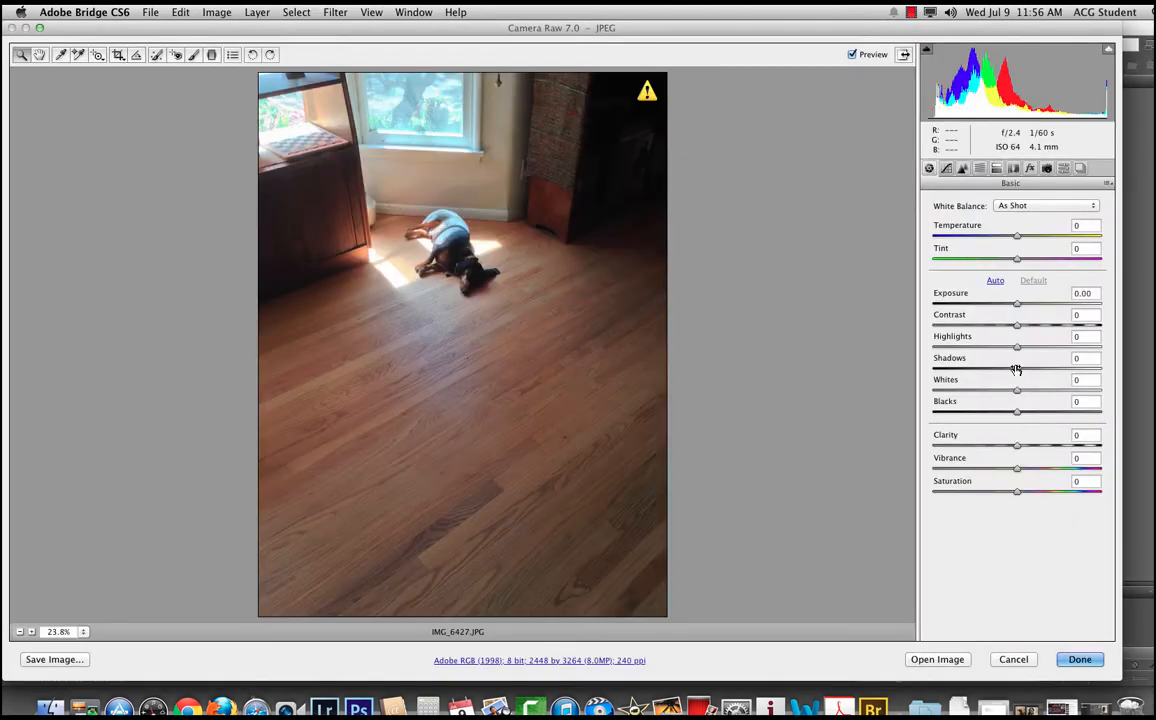
pyautogui.moveTo(1016, 369); pyautogui.dragTo(1067, 369)
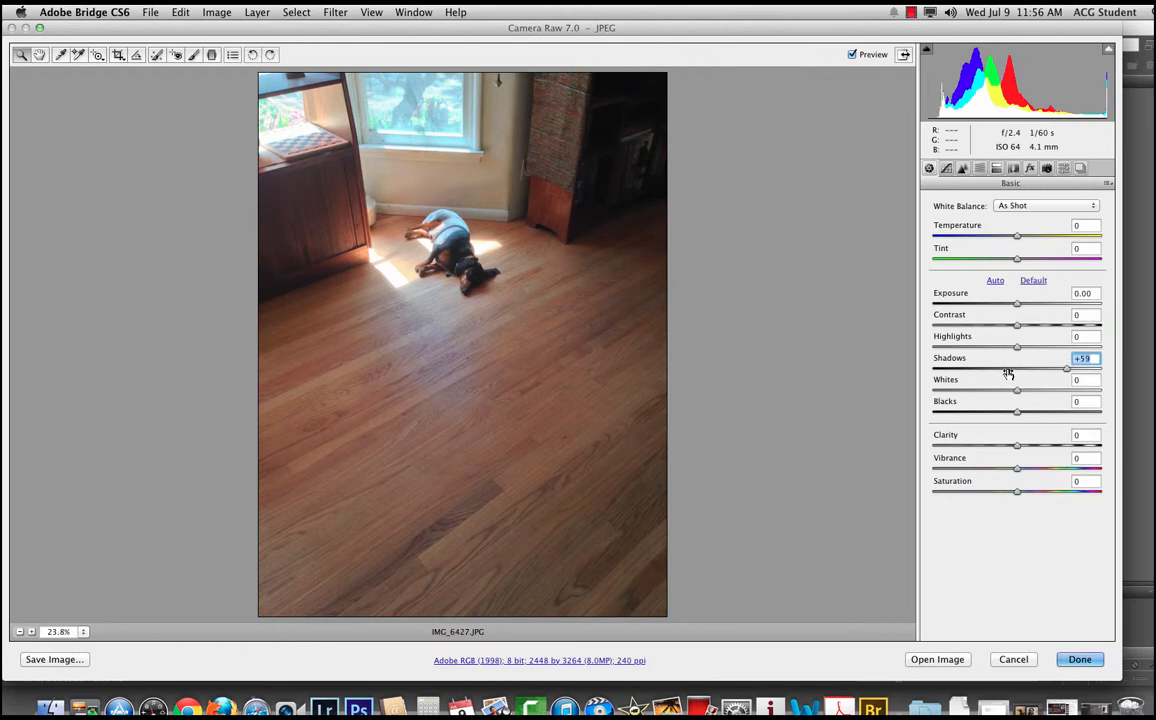
pyautogui.moveTo(1016, 412); pyautogui.dragTo(1013, 412)
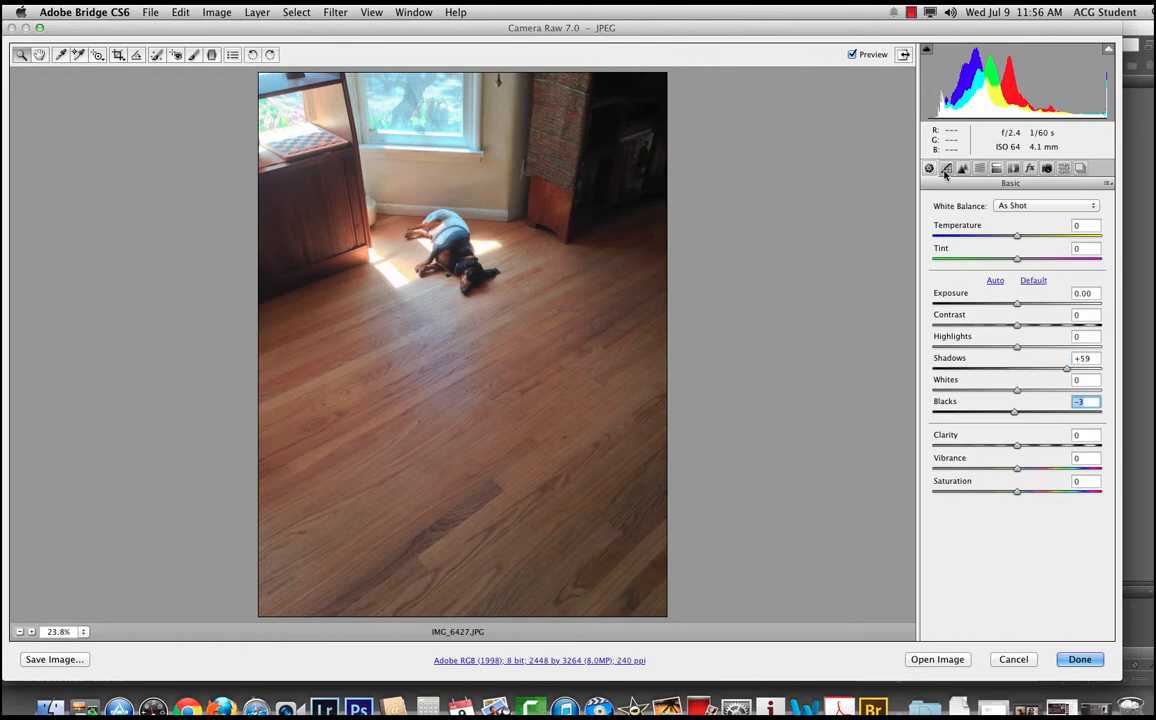
# Step: Set the Exposure to +0.15 in Camera Raw and open the image in Photoshop
pyautogui.click(1021, 304)
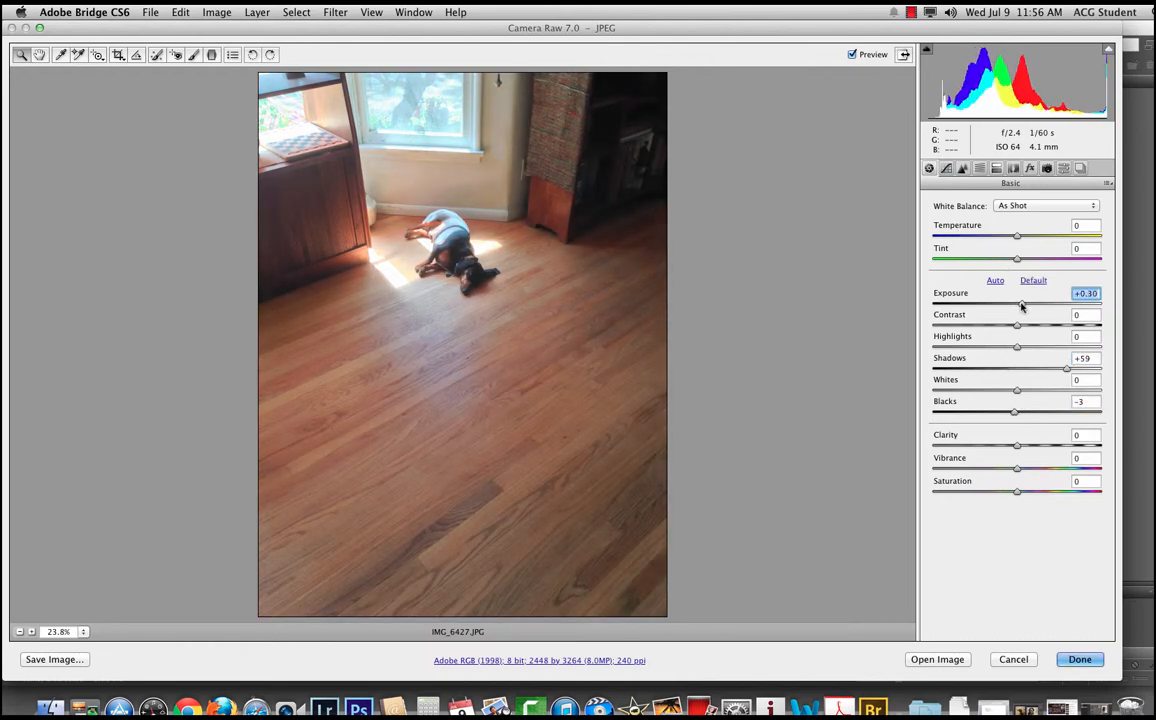
pyautogui.moveTo(1021, 304); pyautogui.dragTo(1018, 304)
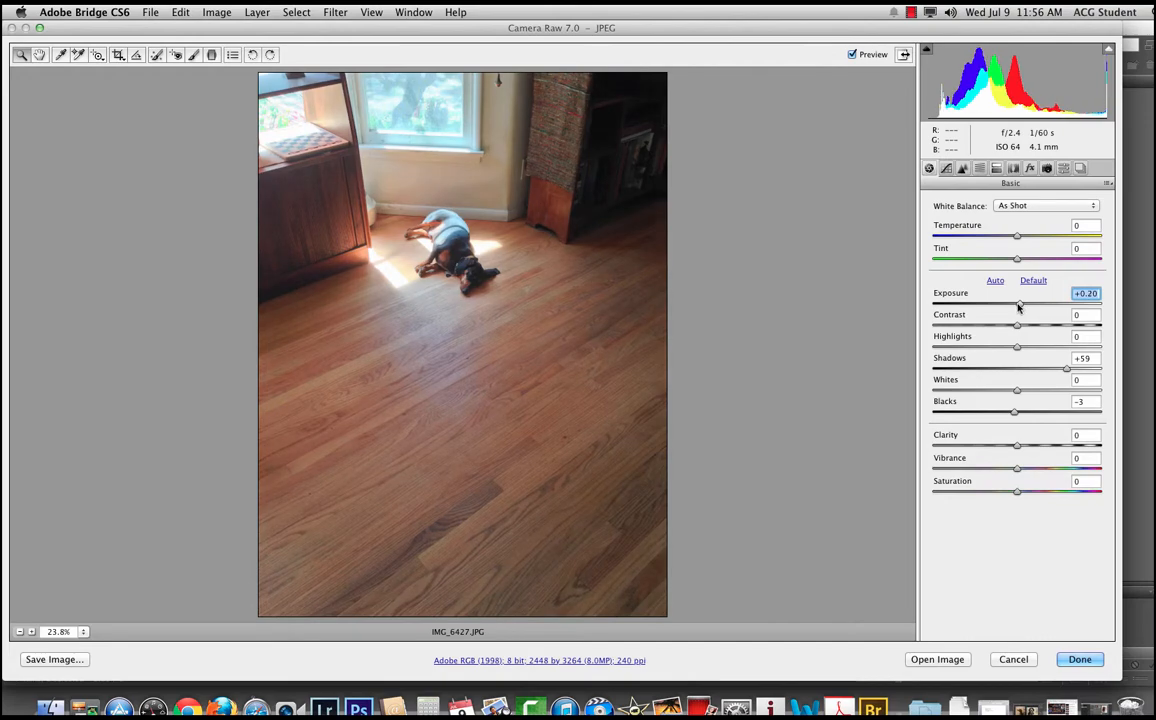
pyautogui.click(937, 662)
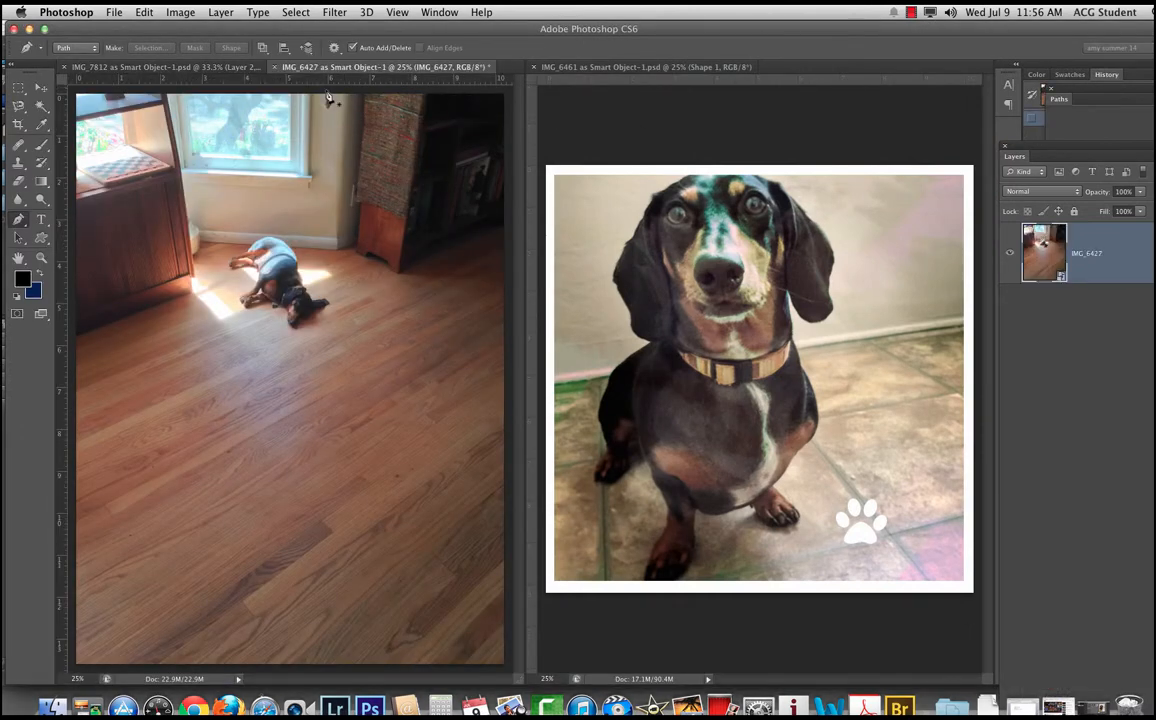
# Step: Tile the open document windows
pyautogui.click(397, 12)
pyautogui.moveTo(439, 12)
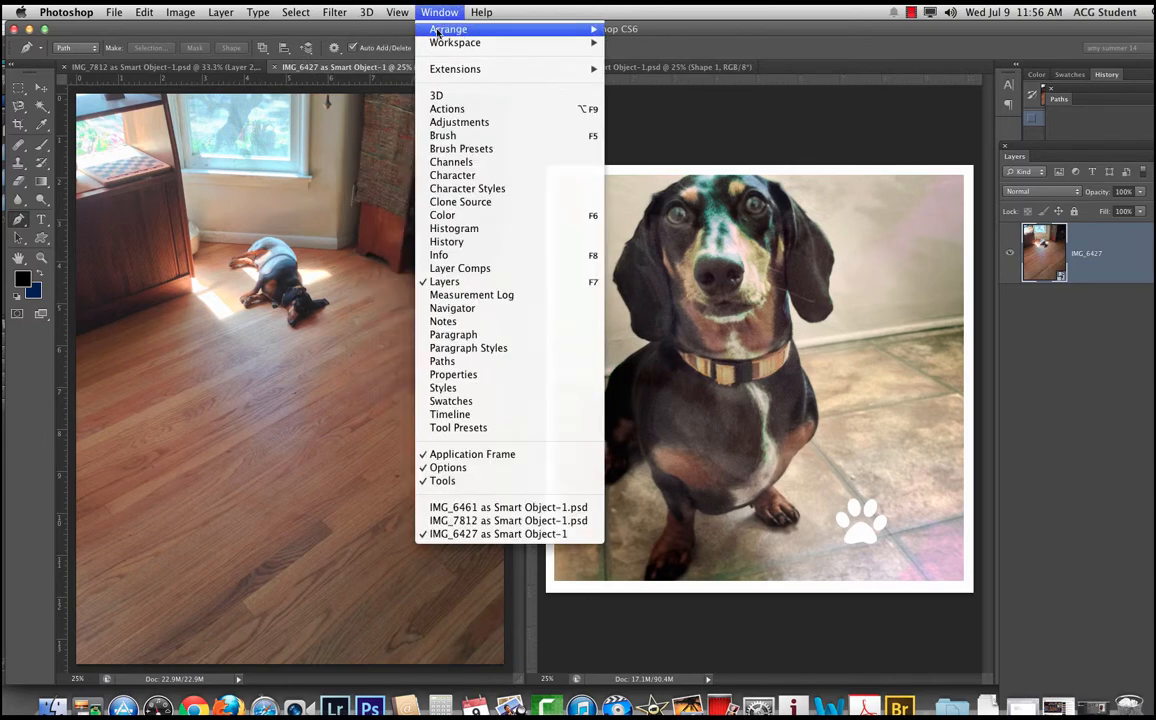
pyautogui.moveTo(598, 30)
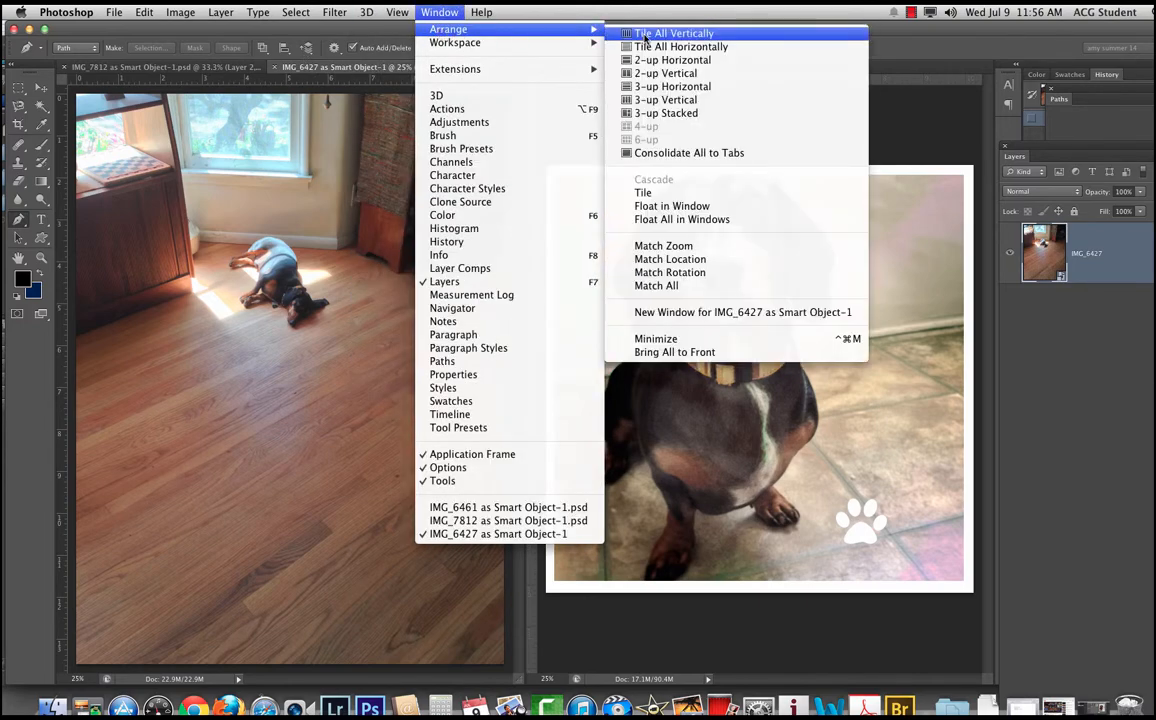
pyautogui.click(643, 193)
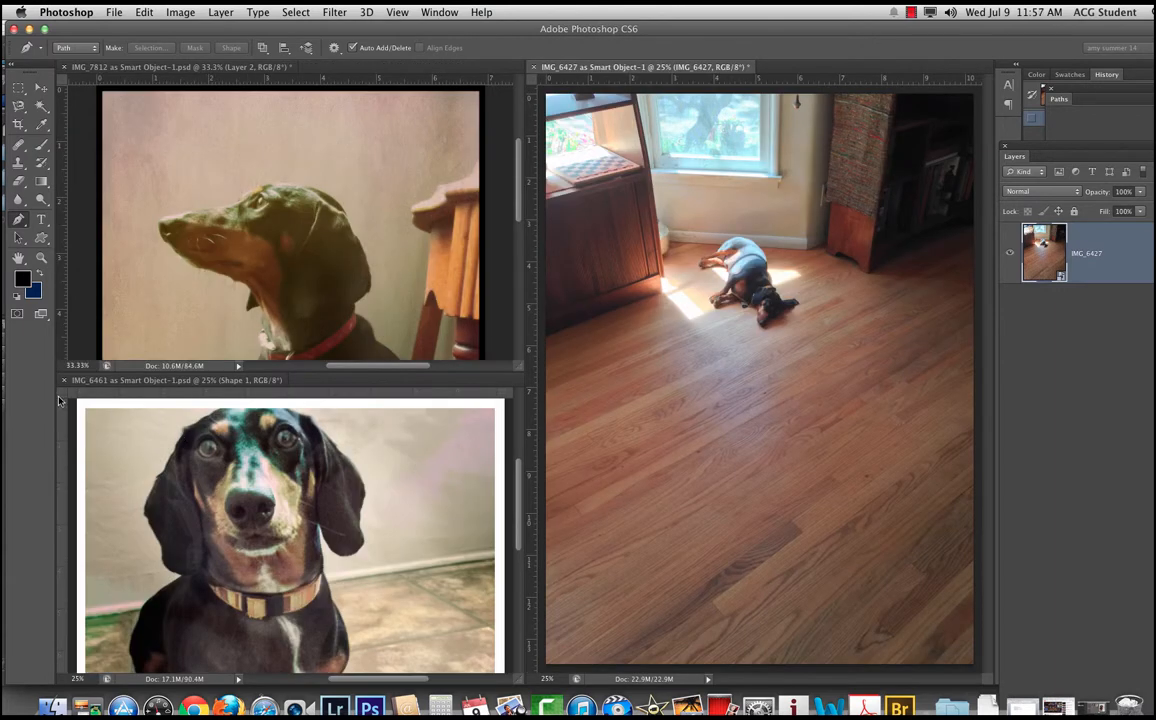
# Step: Close the IMG_6461 and IMG_7812 documents, saving the changes to IMG_7812
pyautogui.click(63, 380)
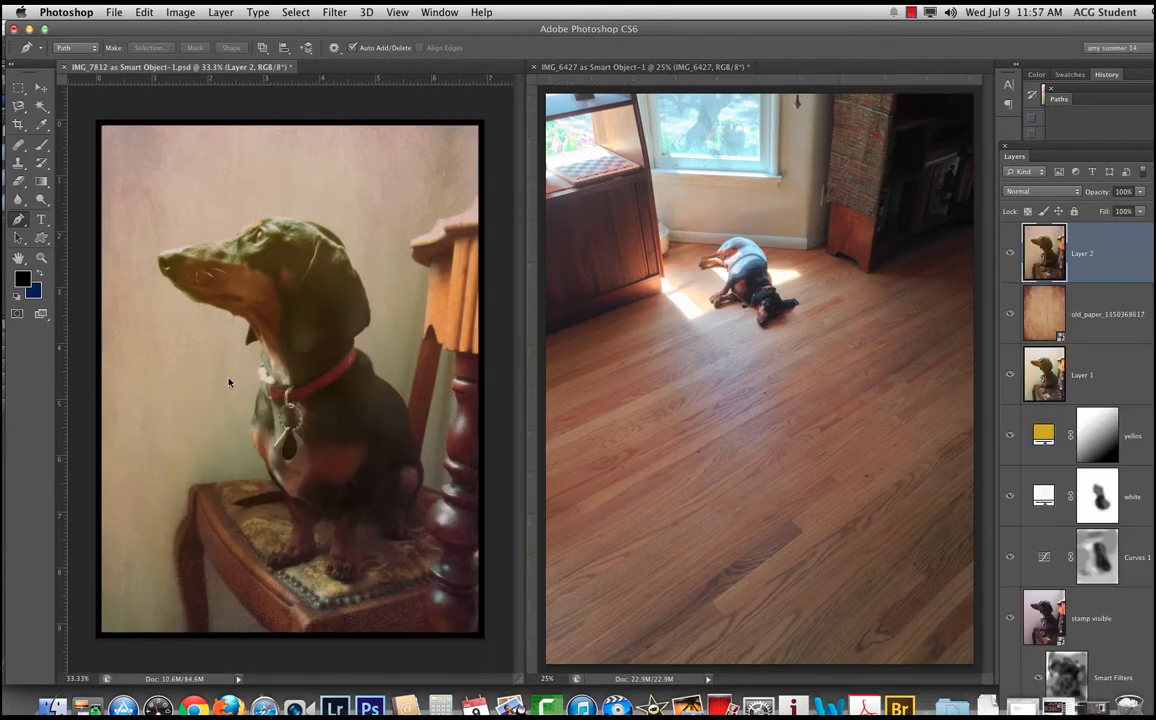
pyautogui.click(64, 67)
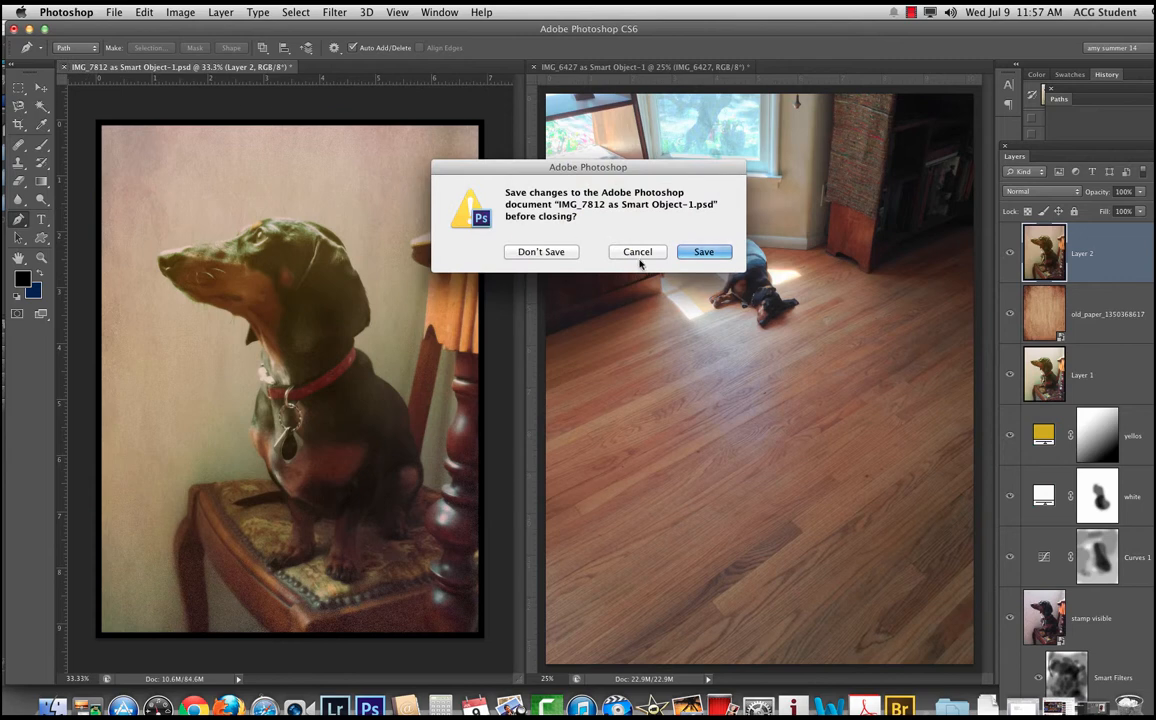
pyautogui.press('Return')
pyautogui.click(646, 199)
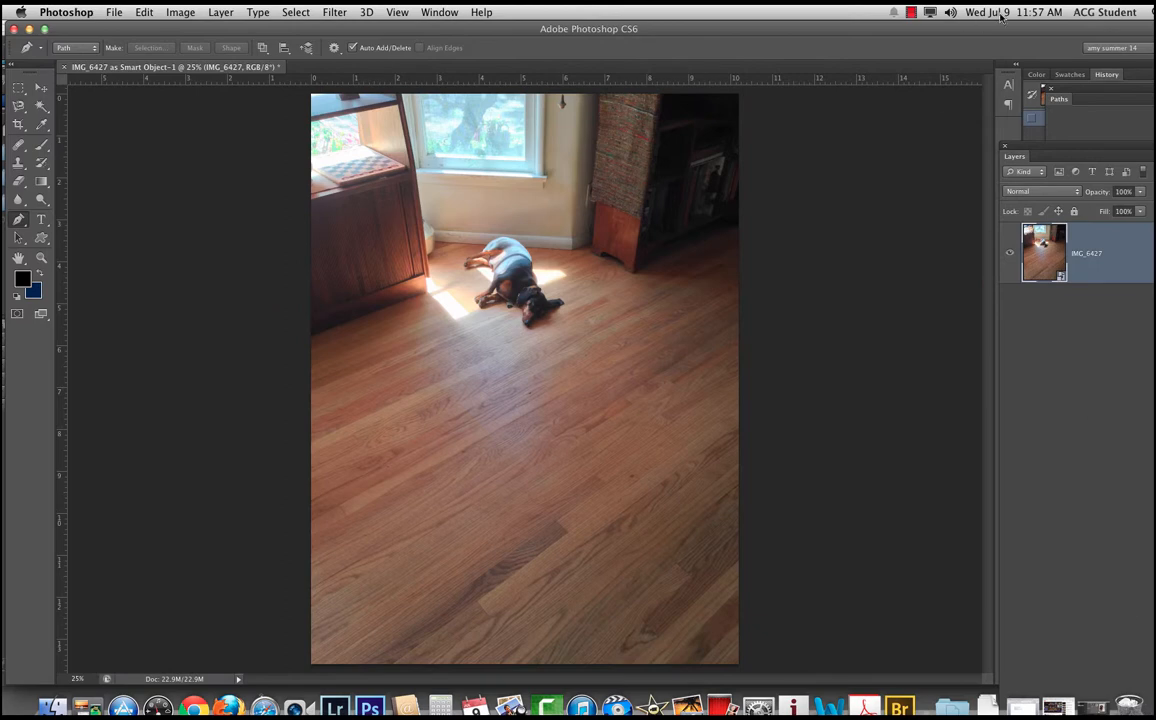
# Step: Reset the current custom workspace to its saved layout
pyautogui.click(1112, 47)
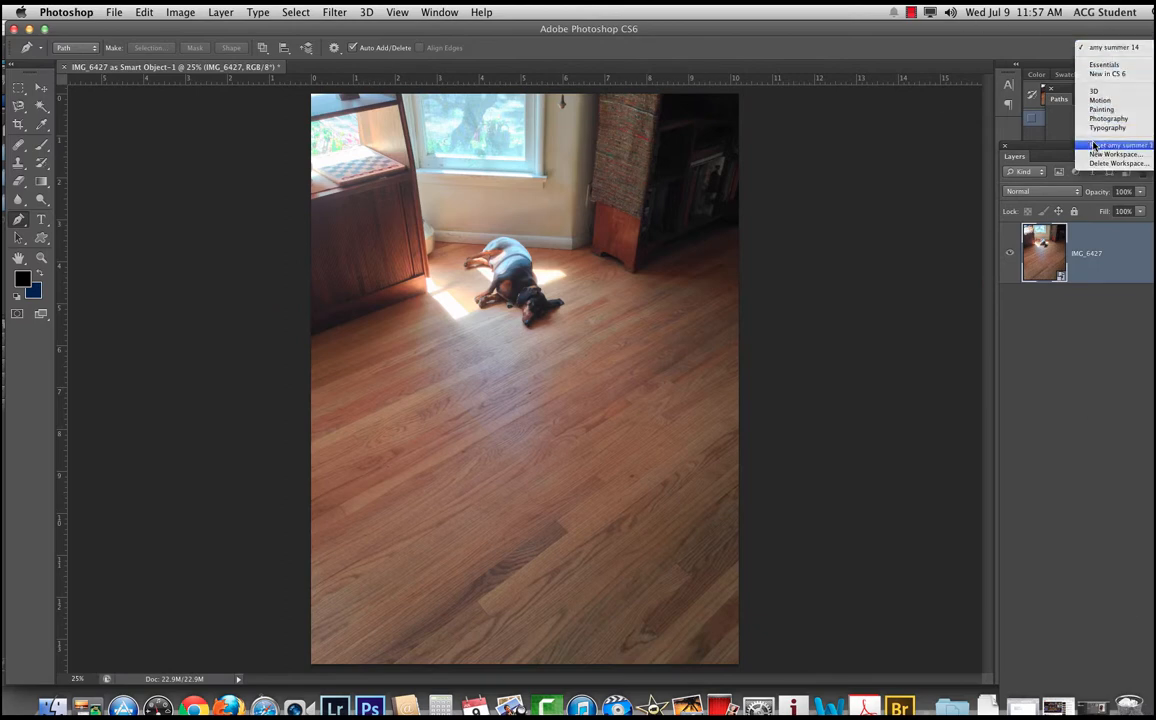
pyautogui.click(1095, 146)
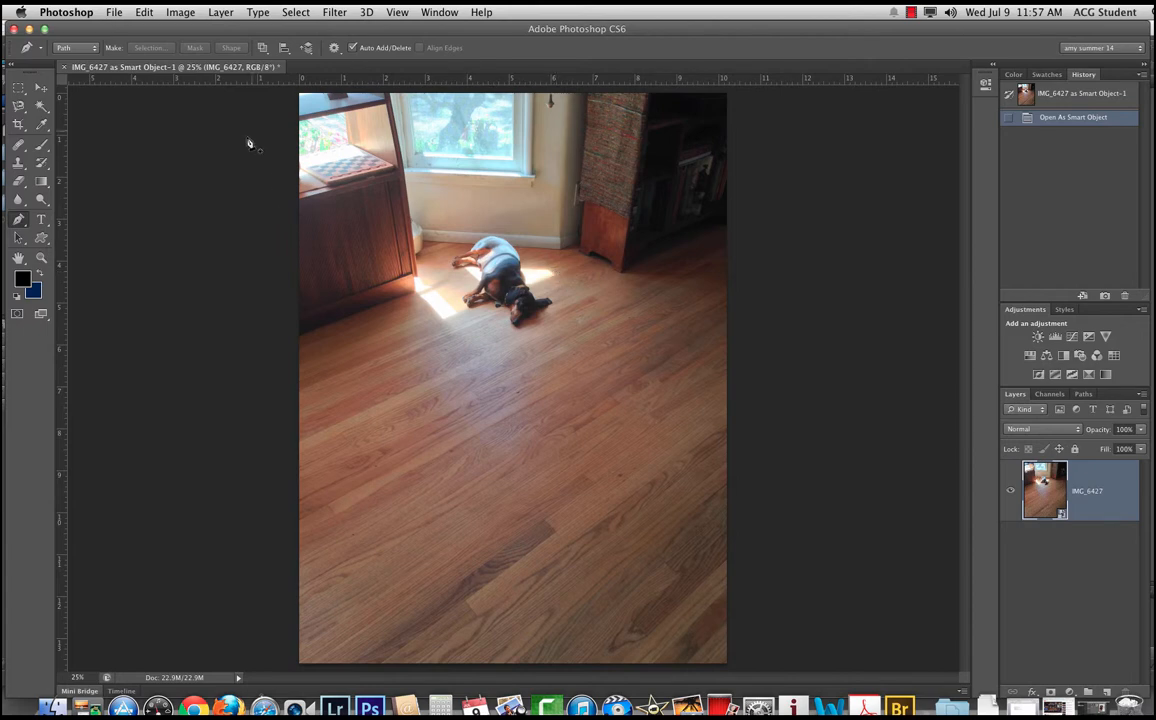
# Step: Place old_paper_1350368617.jpg from the Desktop into the IMG_6427 document
pyautogui.click(114, 11)
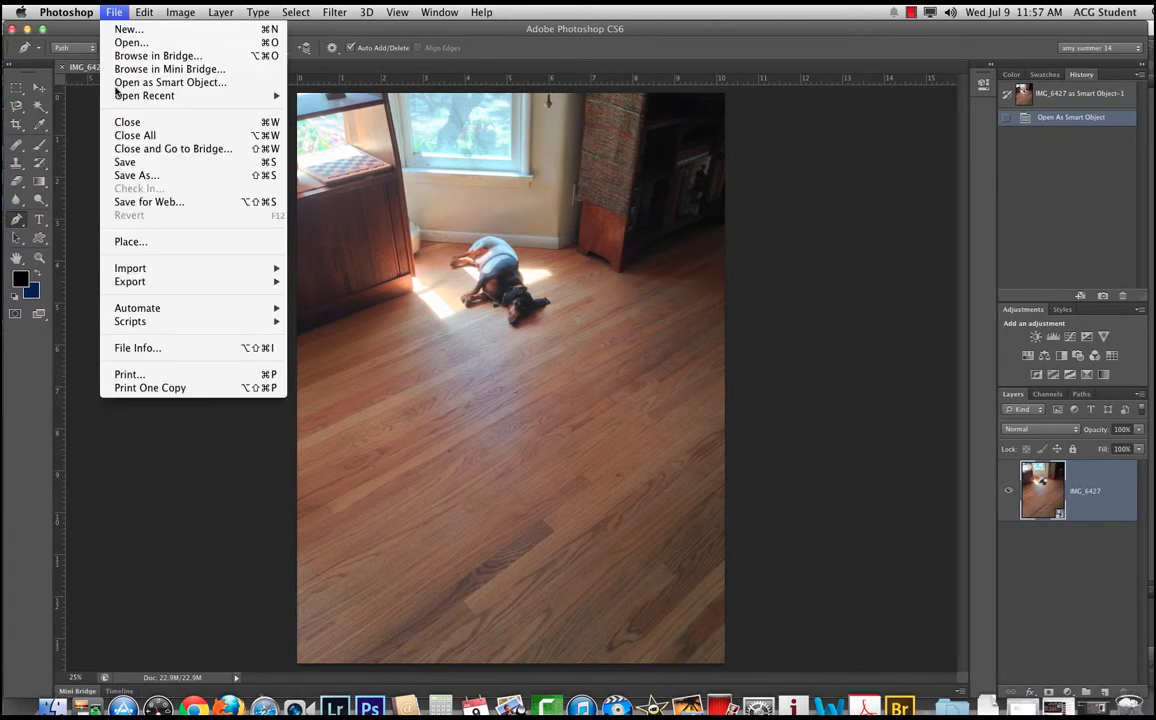
pyautogui.click(148, 240)
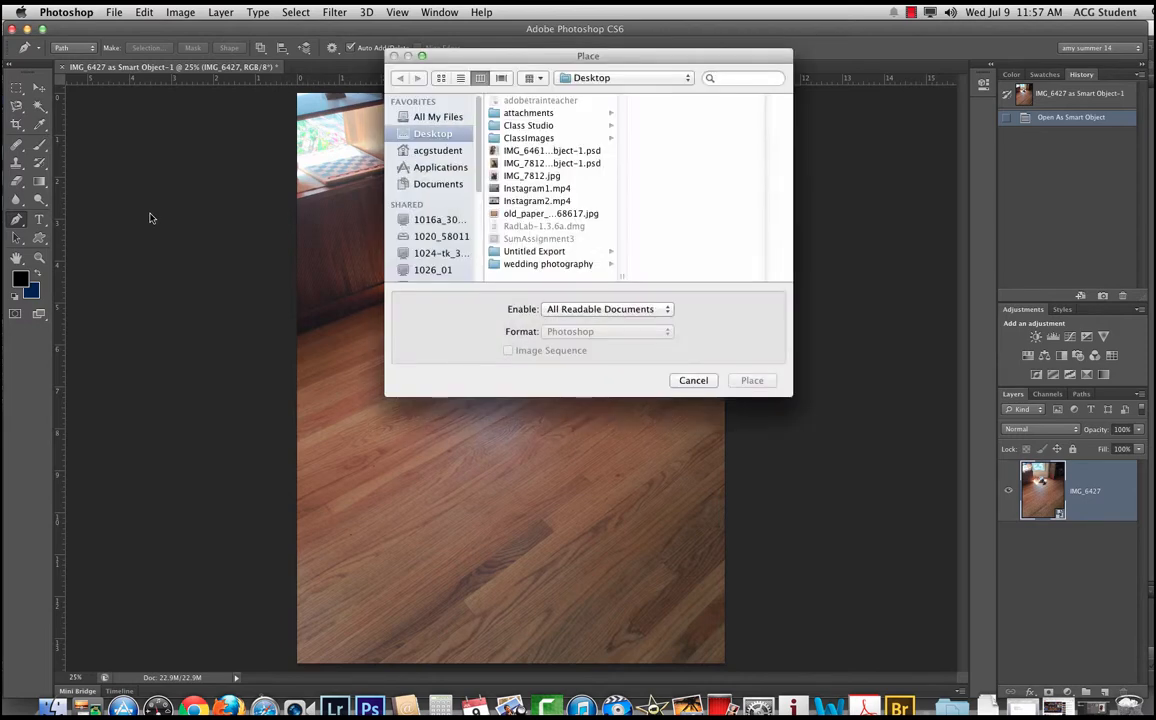
pyautogui.click(536, 216)
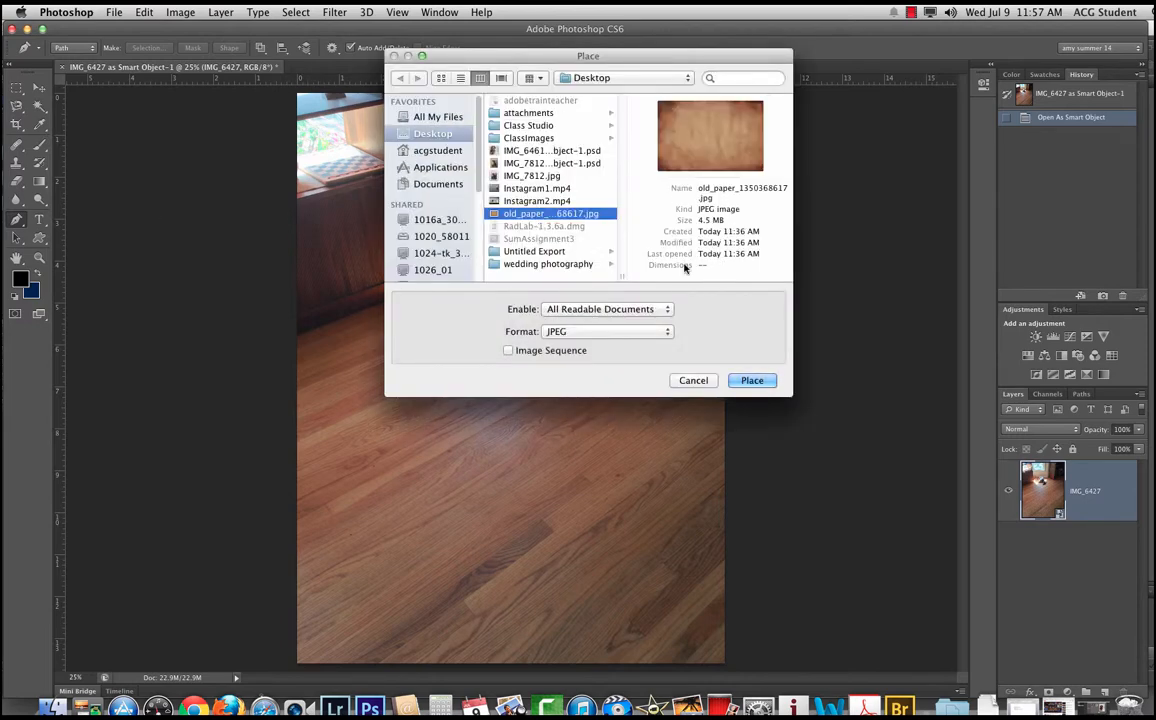
pyautogui.click(752, 380)
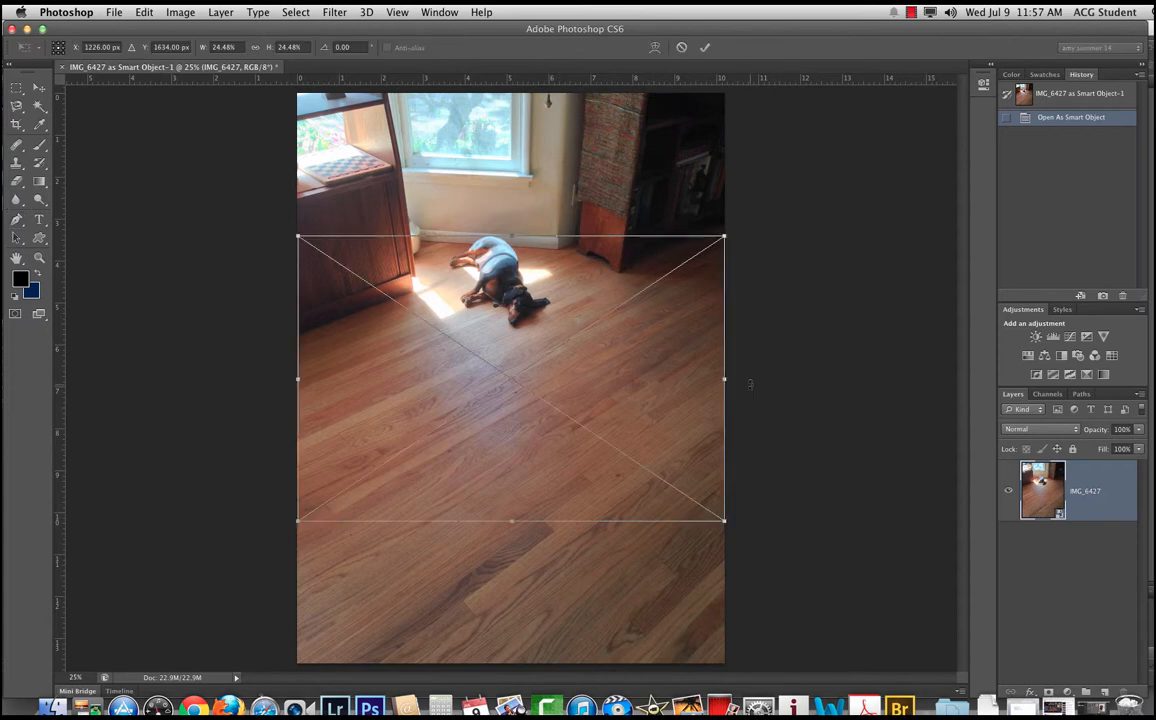
# Step: Rotate the placed paper texture to -90° and stretch it to about 32.64% by 37.65% so it covers the whole photo
pyautogui.moveTo(755, 238); pyautogui.dragTo(355, 166)
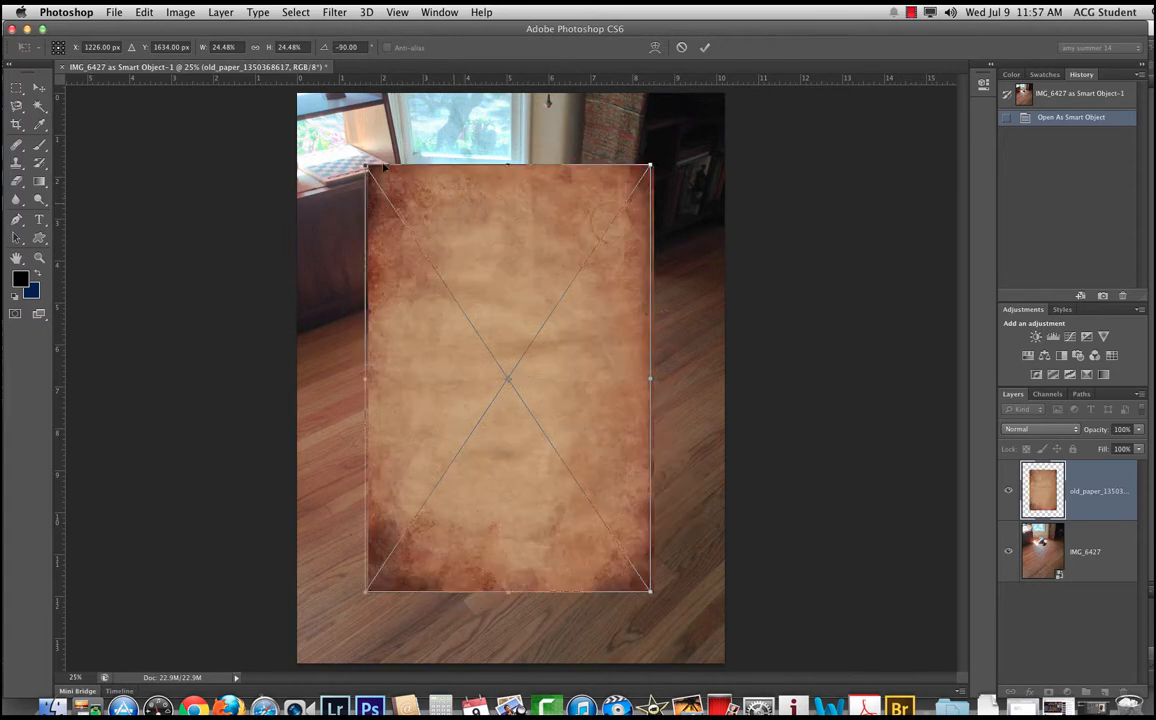
pyautogui.moveTo(456, 209); pyautogui.dragTo(388, 136)
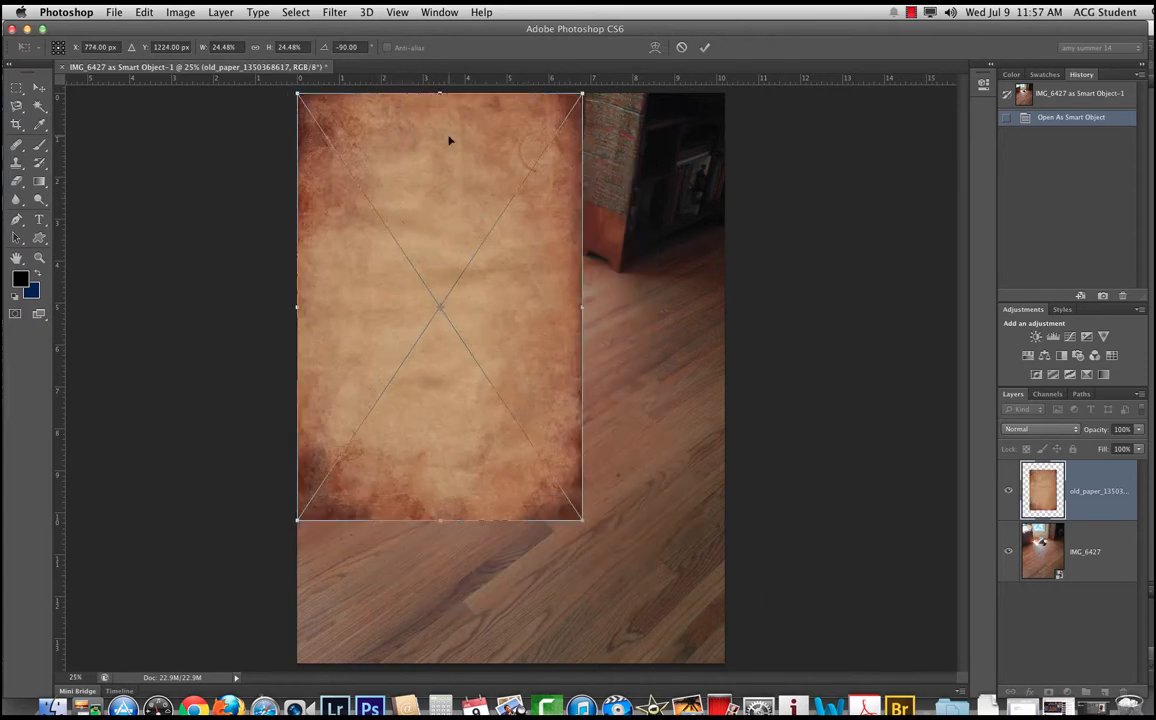
pyautogui.moveTo(582, 520); pyautogui.dragTo(733, 659)
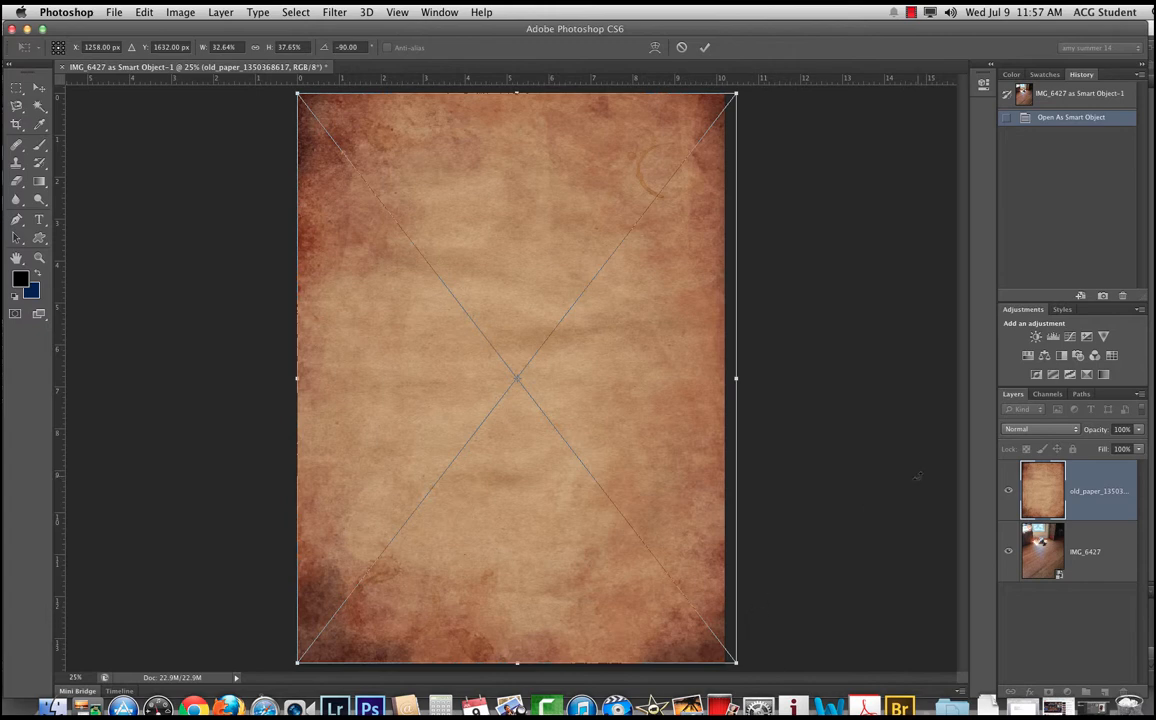
pyautogui.press('Return')
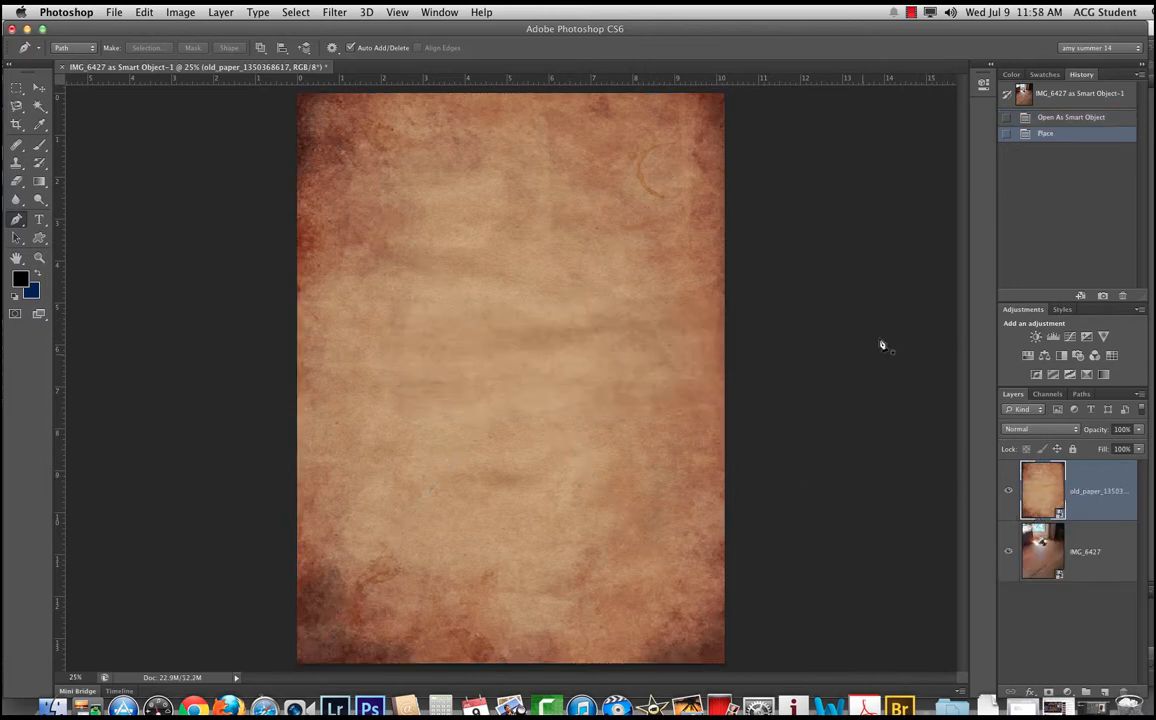
# Step: Hide the old paper layer, and detach the Layers panel as a taller floating panel beside the photo
pyautogui.click(1008, 491)
pyautogui.moveTo(1012, 398); pyautogui.dragTo(812, 92)
pyautogui.moveTo(942, 232); pyautogui.dragTo(934, 628)
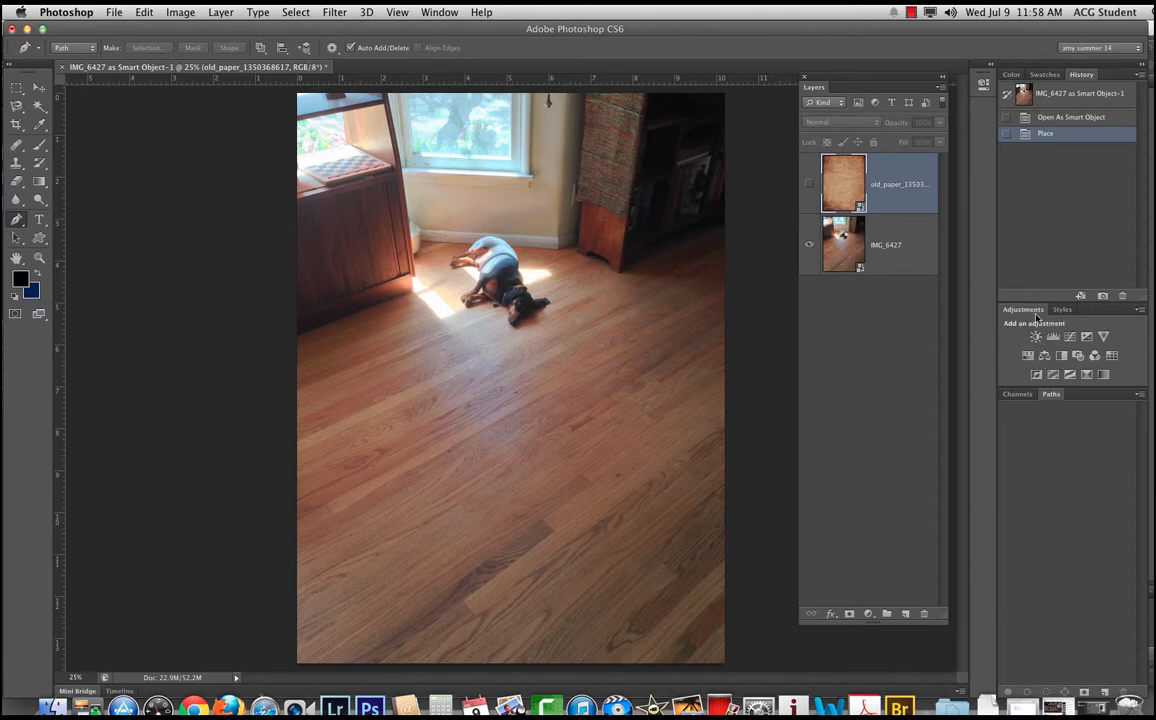
# Step: Add a Black & White adjustment layer, setting Reds to 6 and Yellows to 14 and lowering Cyans
pyautogui.click(1062, 357)
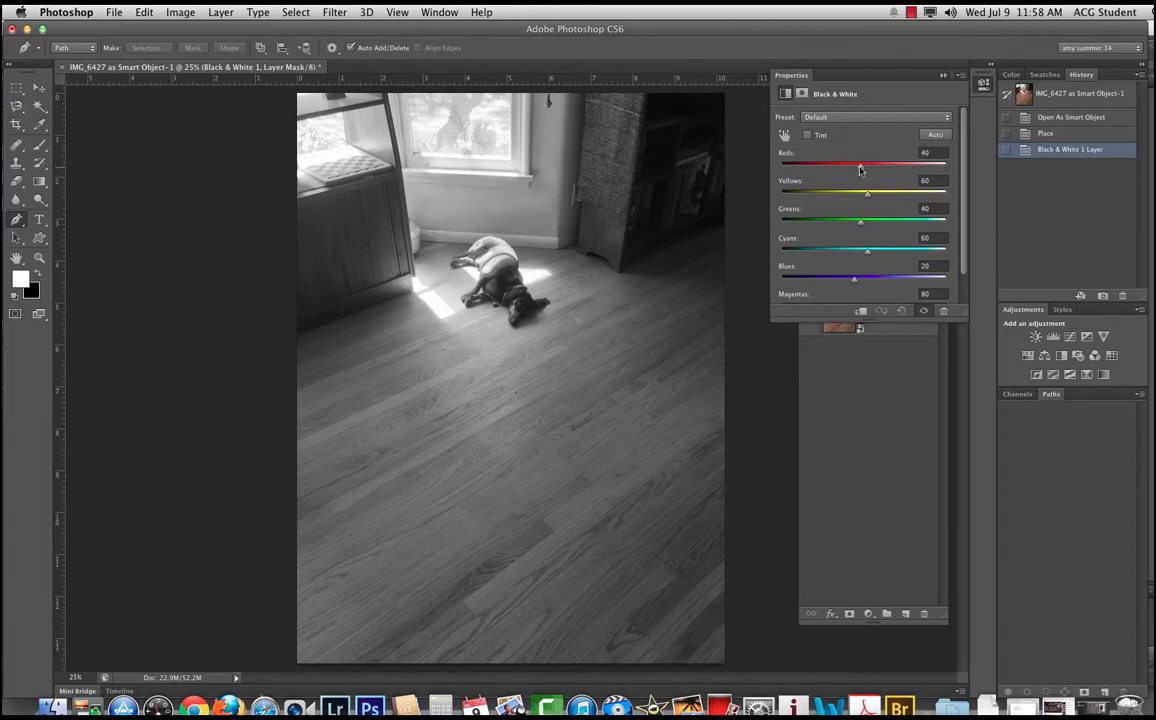
pyautogui.moveTo(965, 318); pyautogui.dragTo(965, 346)
pyautogui.moveTo(860, 168); pyautogui.dragTo(865, 198)
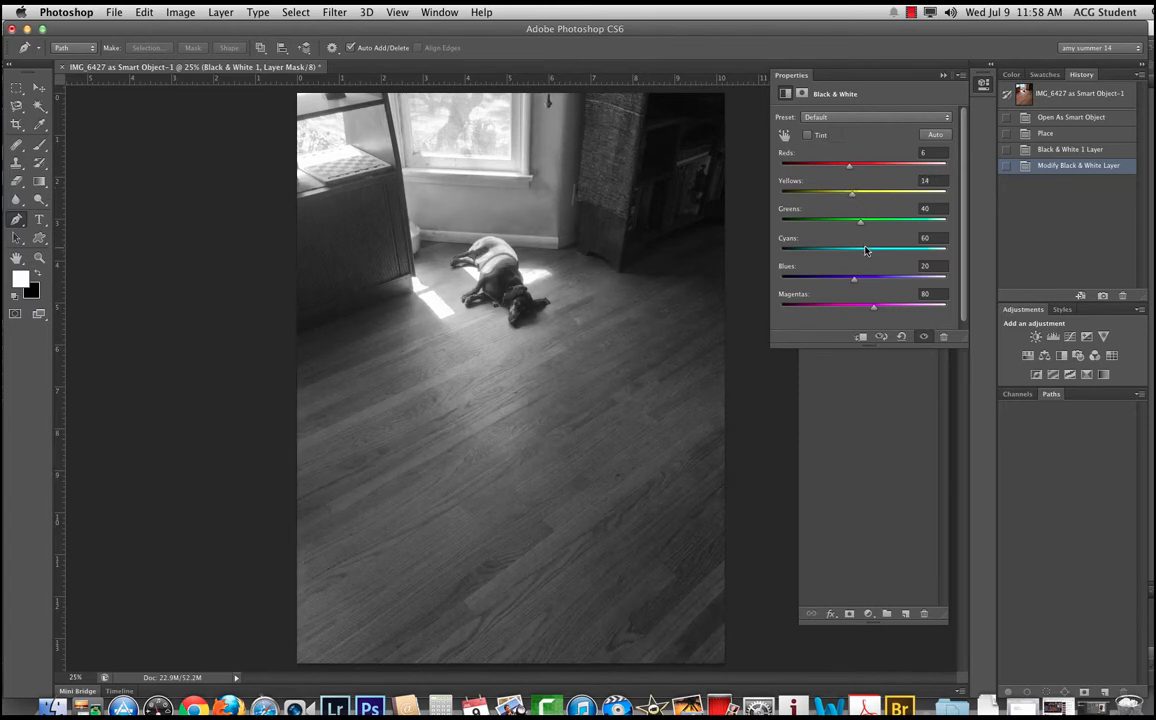
pyautogui.moveTo(866, 251)
pyautogui.mouseDown()
pyautogui.moveTo(880, 250)
pyautogui.moveTo(830, 248)
pyautogui.moveTo(846, 248)
pyautogui.mouseUp()
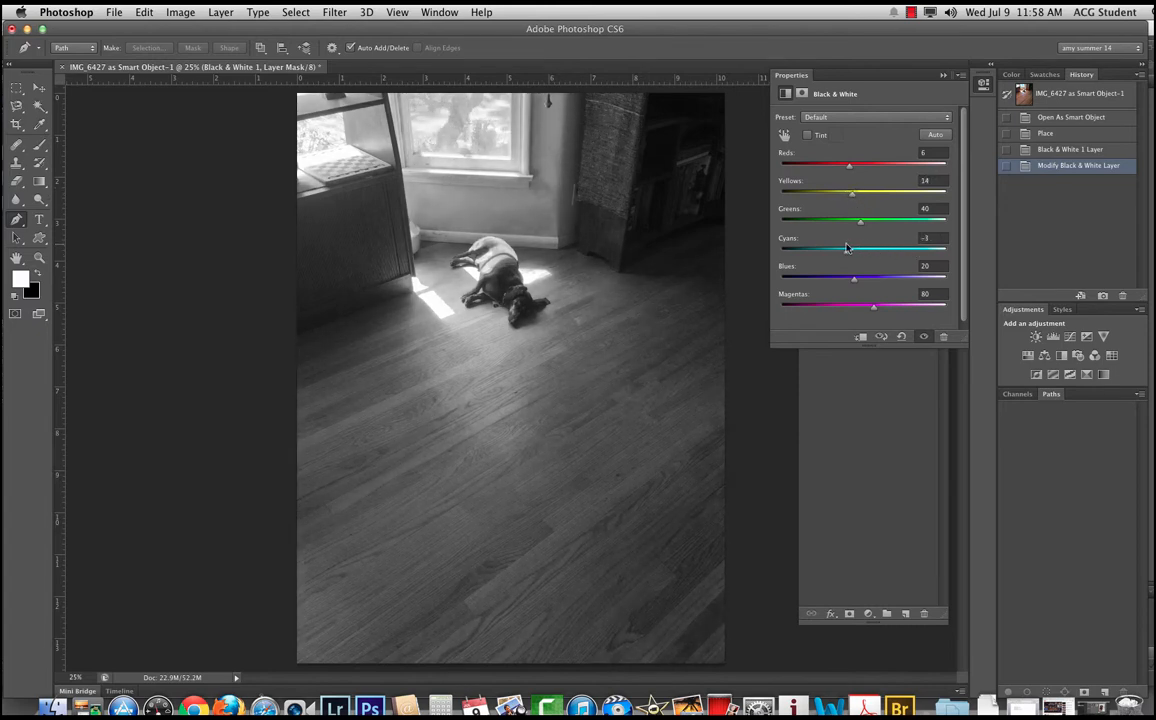
# Step: Apply the Infrared preset to the Black & White adjustment and move its Properties panel clear of the Layers panel
pyautogui.click(826, 118)
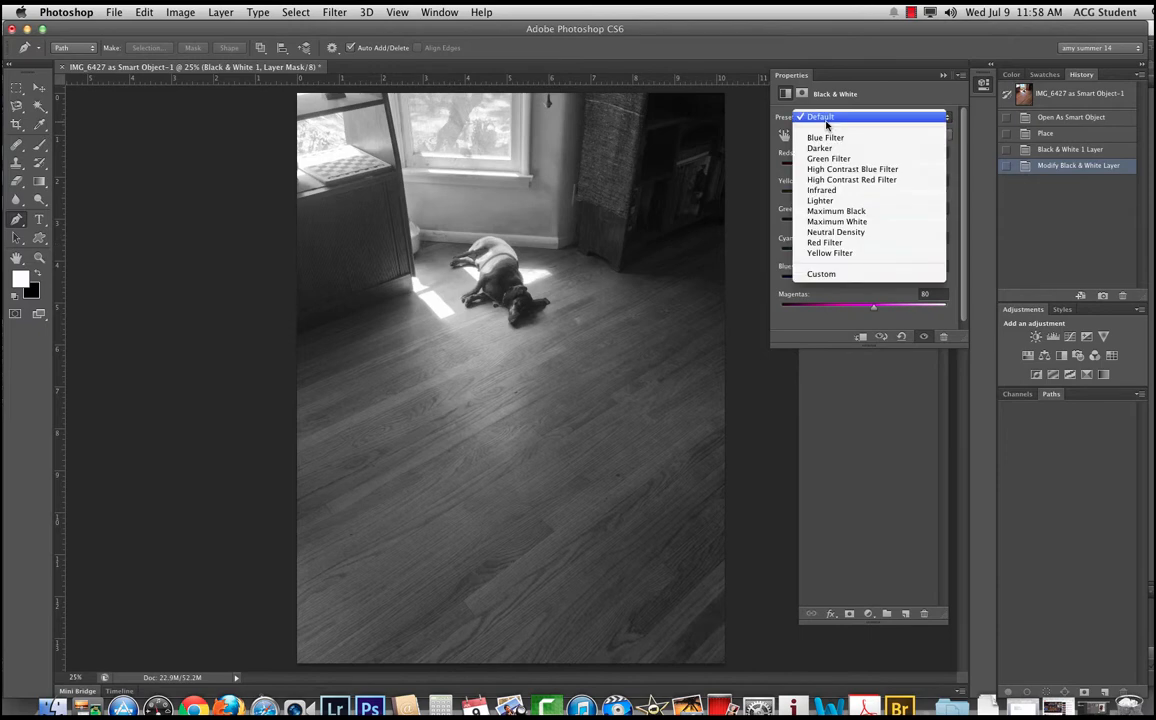
pyautogui.click(812, 190)
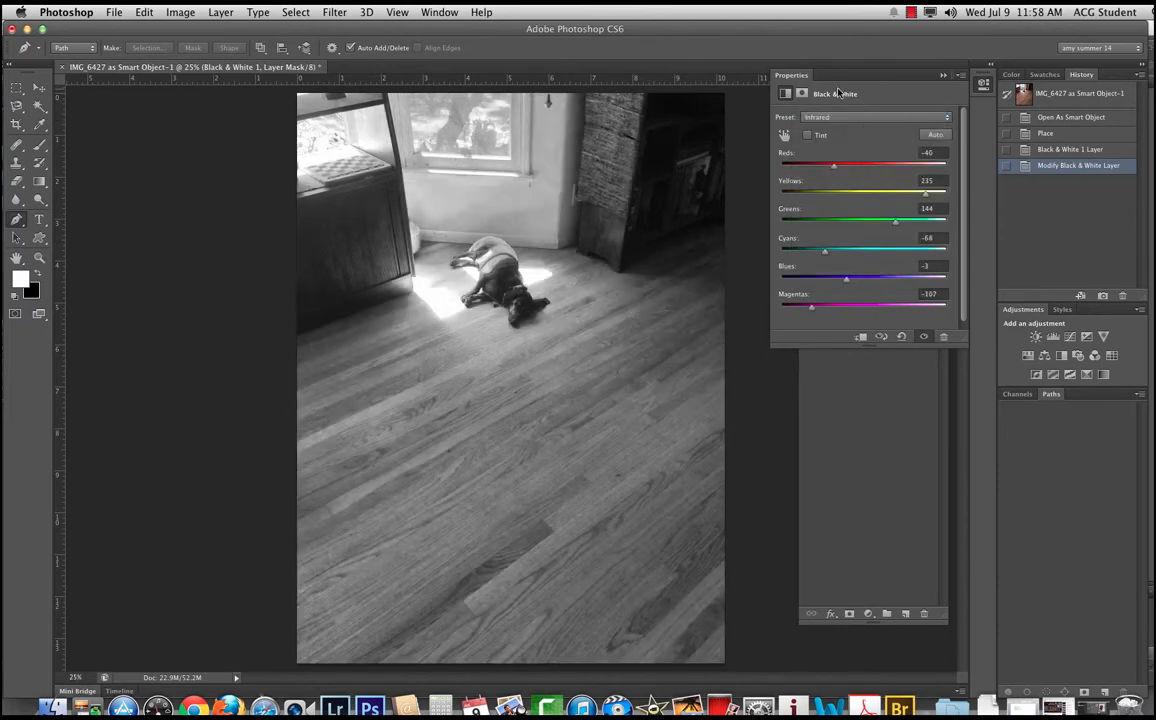
pyautogui.moveTo(829, 77); pyautogui.dragTo(1036, 230)
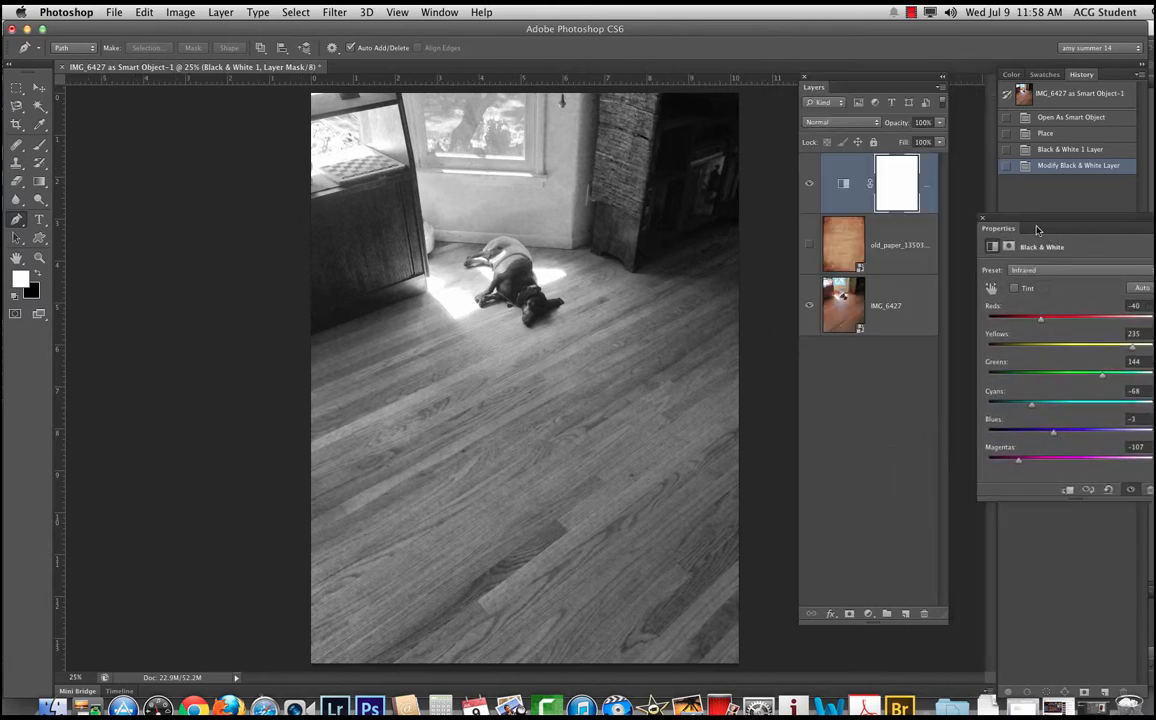
# Step: Move the Black & White adjustment layer below the old paper layer and set its blend mode to Overlay
pyautogui.click(866, 123)
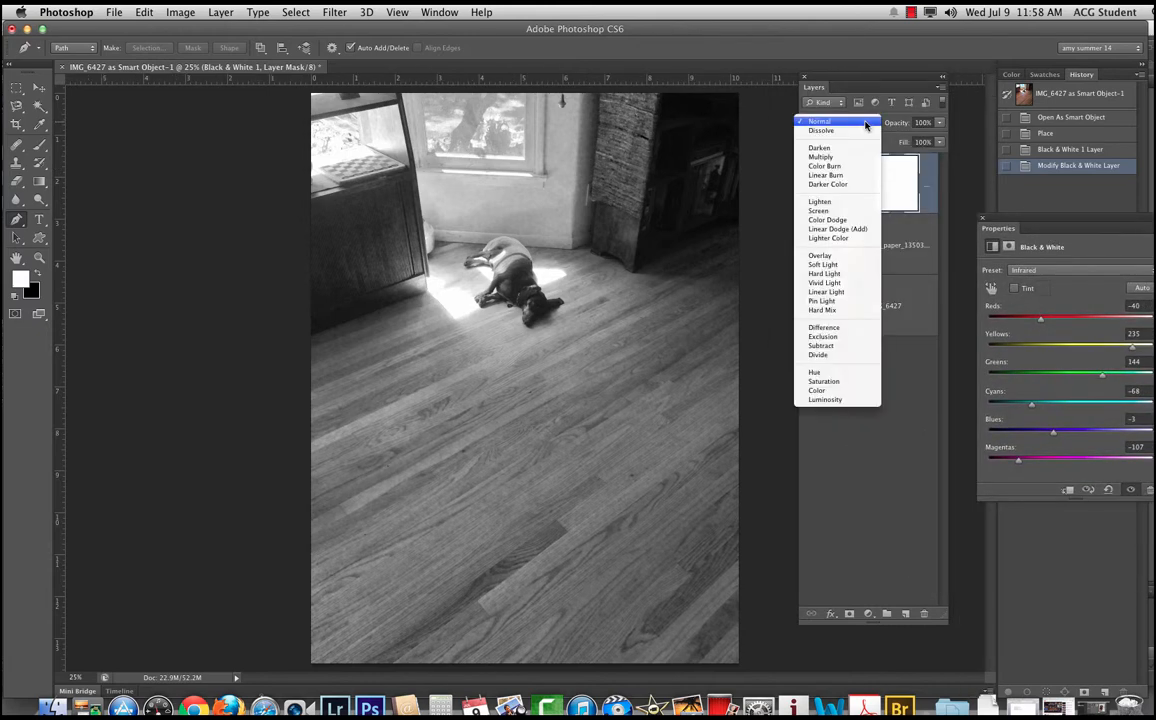
pyautogui.press('Escape')
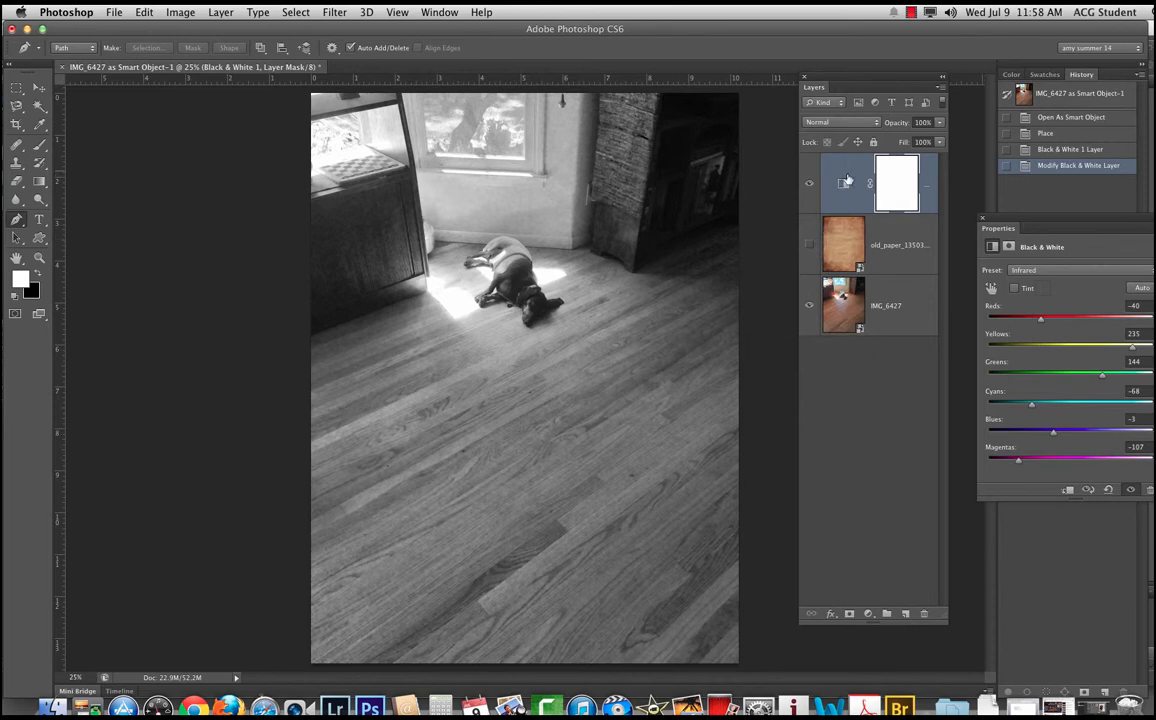
pyautogui.moveTo(859, 191); pyautogui.dragTo(853, 257)
pyautogui.click(865, 124)
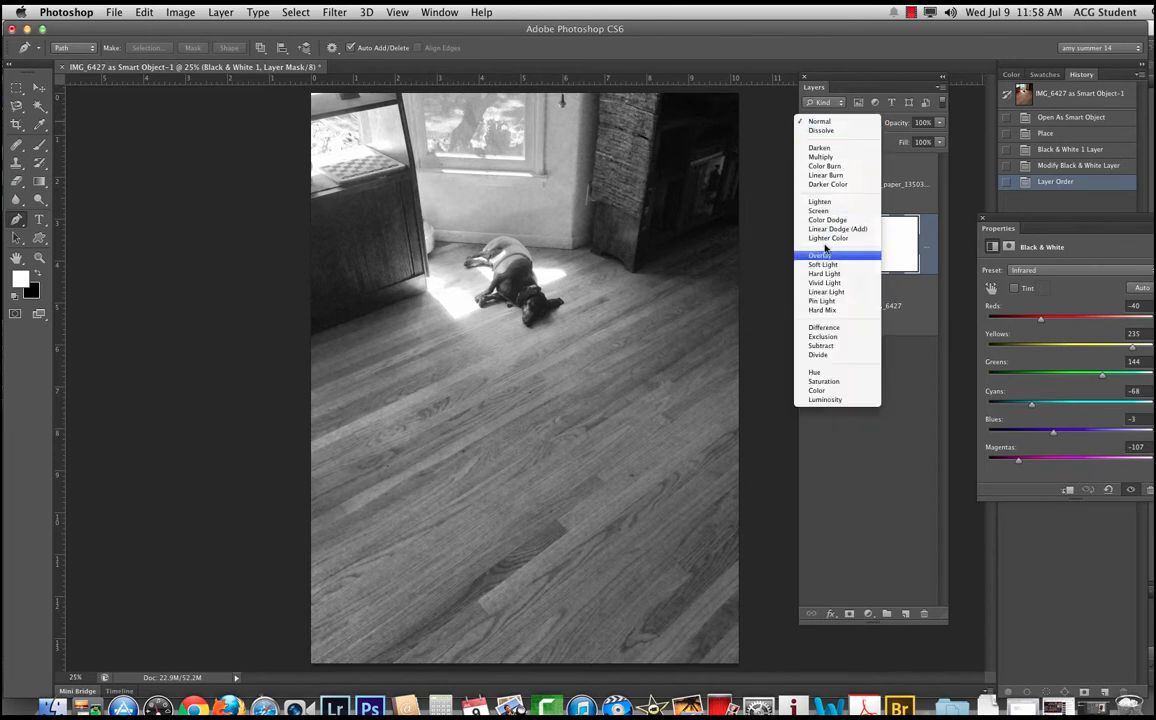
pyautogui.click(823, 257)
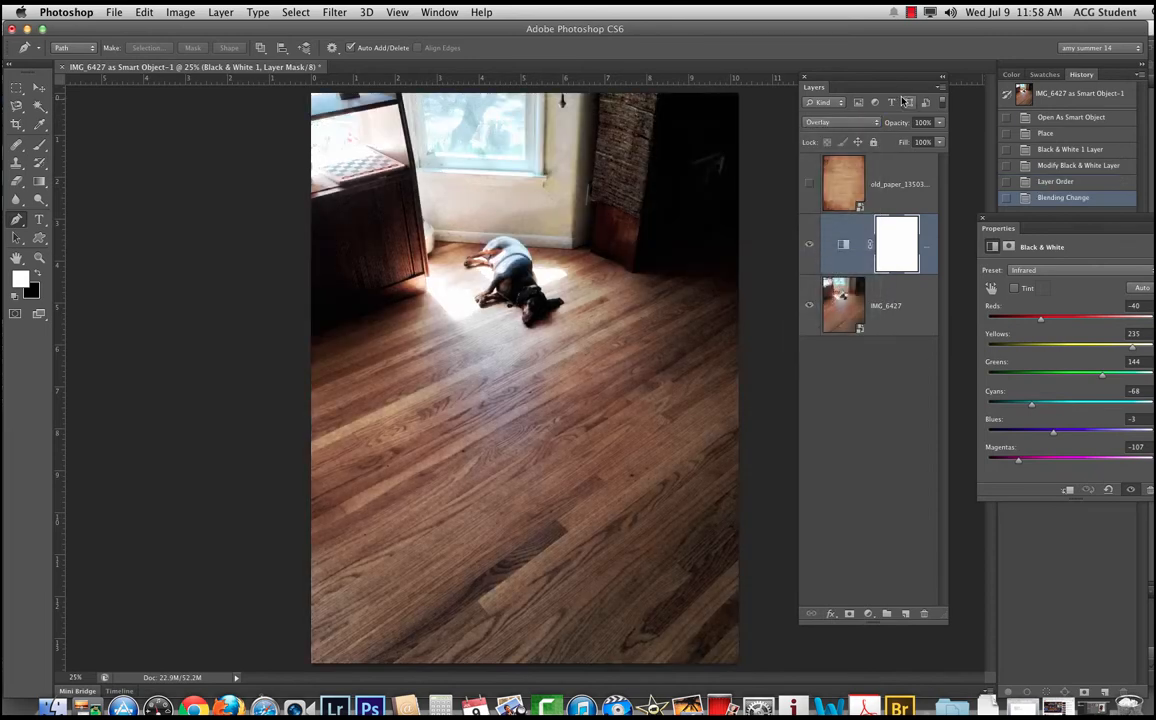
# Step: Lower the Black & White overlay layer's opacity to about 80% and compare the photo with and without it
pyautogui.moveTo(906, 123); pyautogui.dragTo(885, 127)
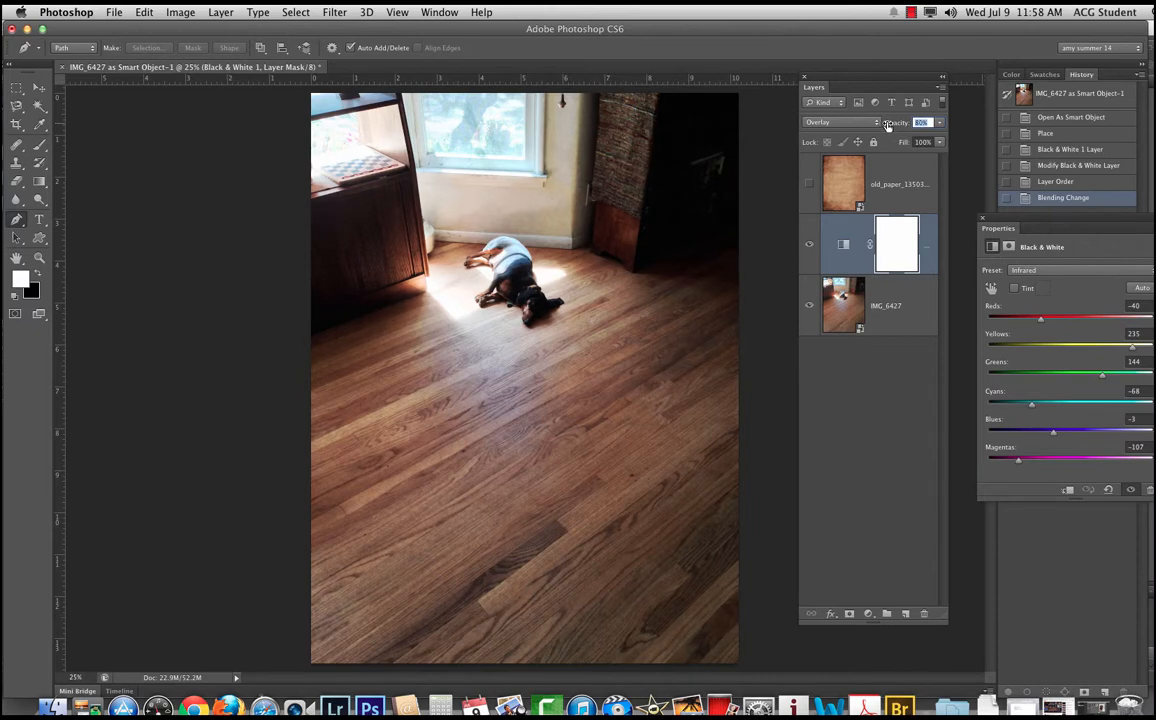
pyautogui.click(809, 245)
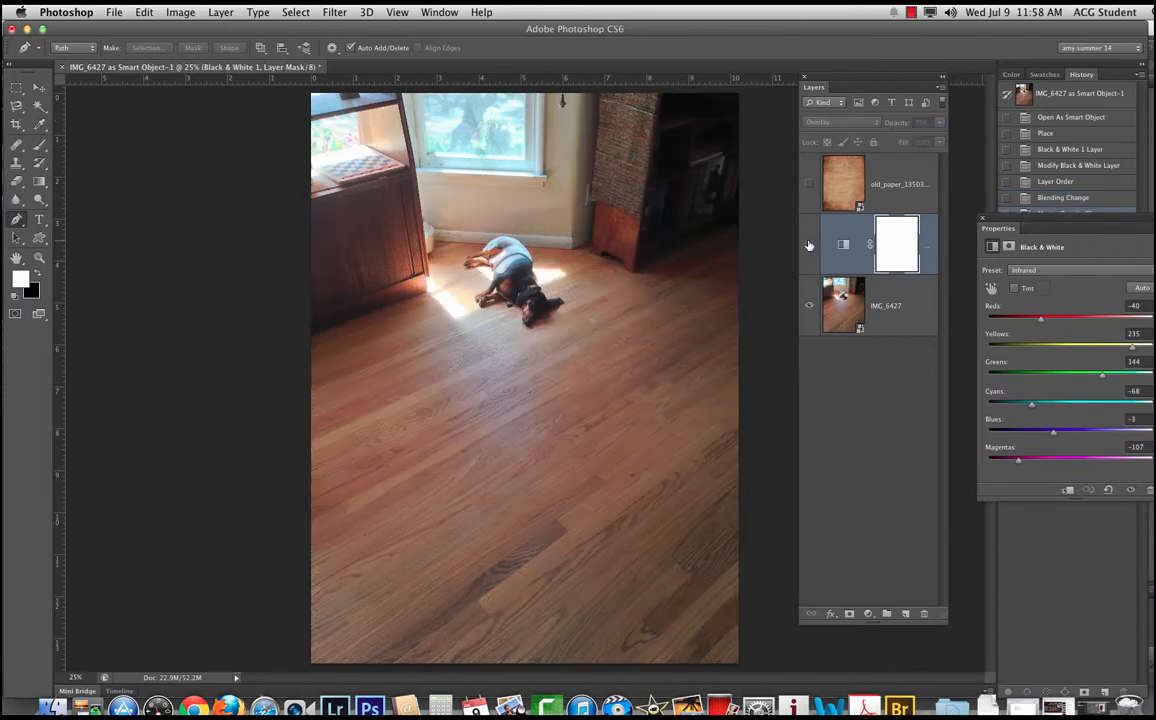
pyautogui.click(809, 245)
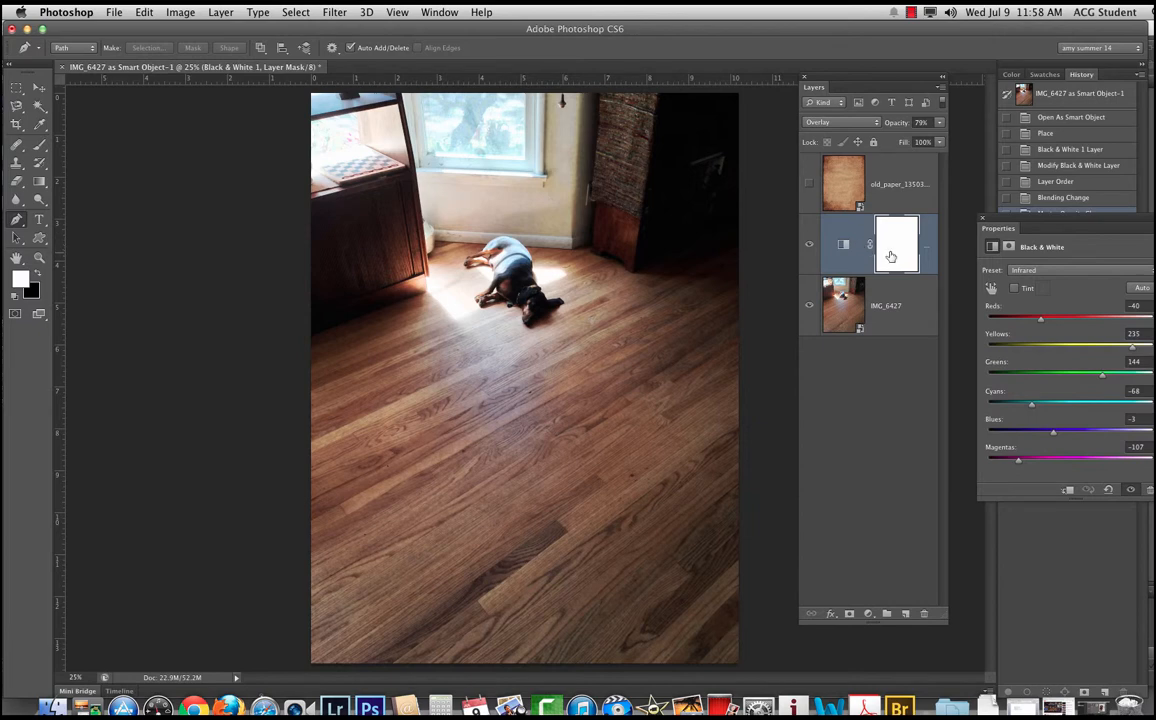
pyautogui.moveTo(888, 125); pyautogui.dragTo(893, 125)
# Step: Add a second Black & White adjustment layer and tint it with the grey-brown colour 6f6a5d
pyautogui.moveTo(1008, 230); pyautogui.dragTo(128, 272)
pyautogui.click(1061, 355)
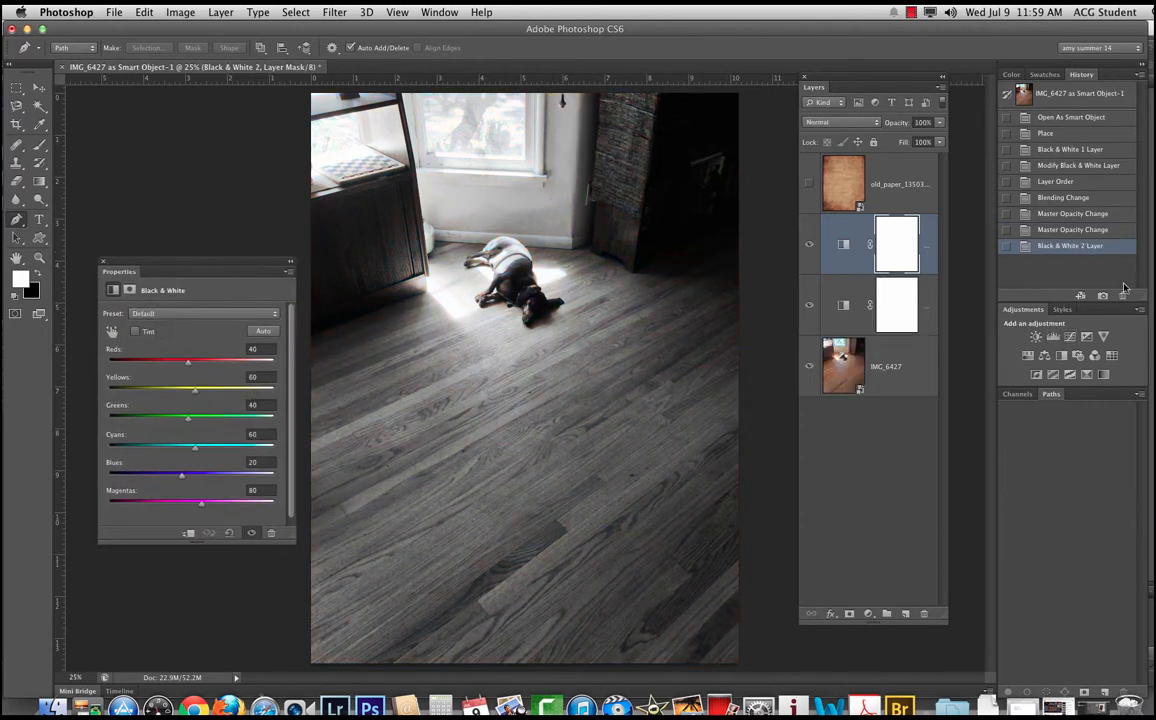
pyautogui.click(134, 331)
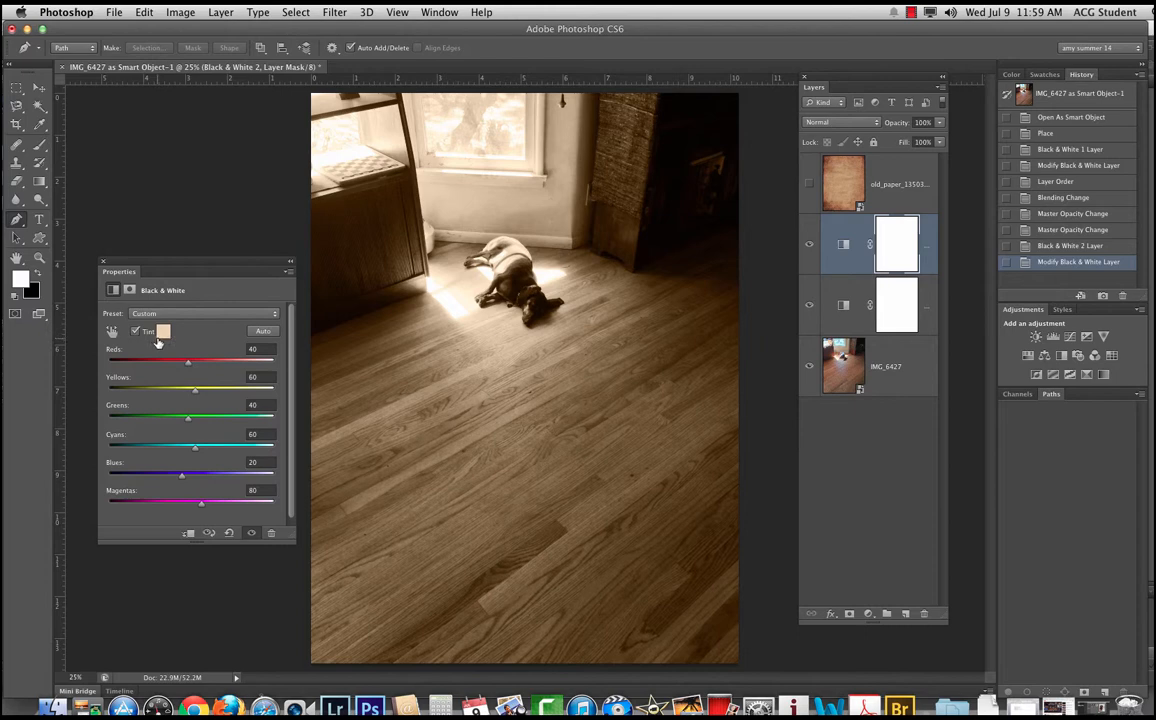
pyautogui.click(163, 331)
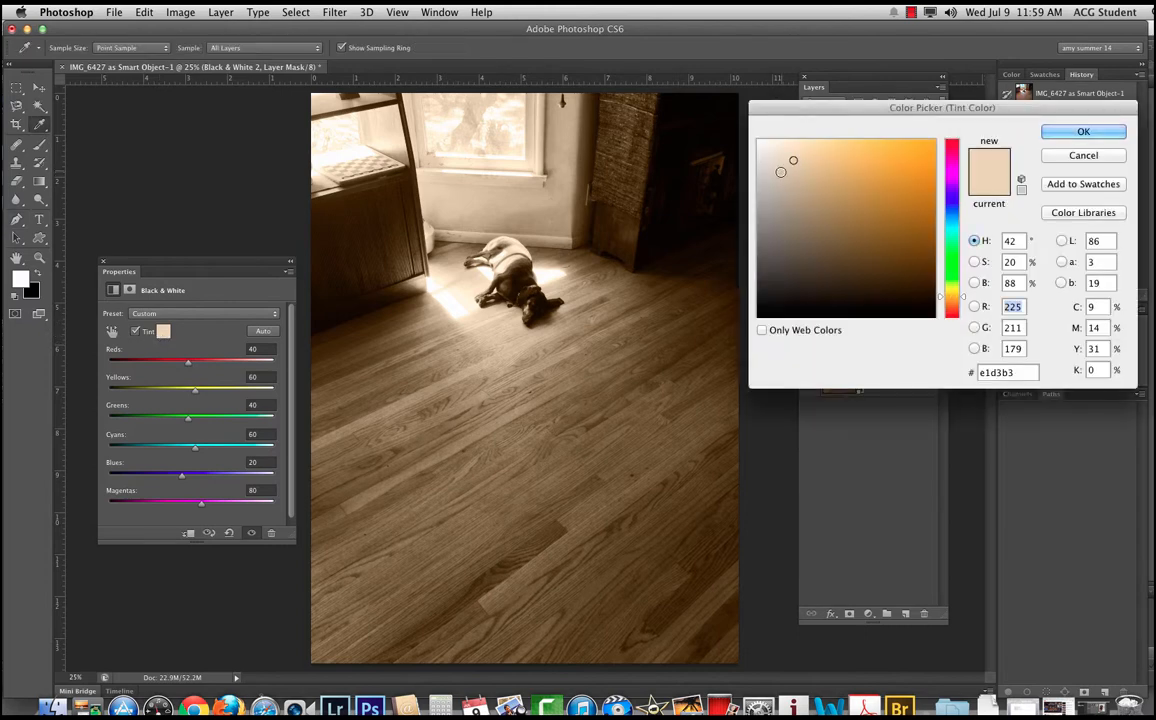
pyautogui.moveTo(793, 160)
pyautogui.mouseDown()
pyautogui.moveTo(801, 244)
pyautogui.moveTo(785, 240)
pyautogui.mouseUp()
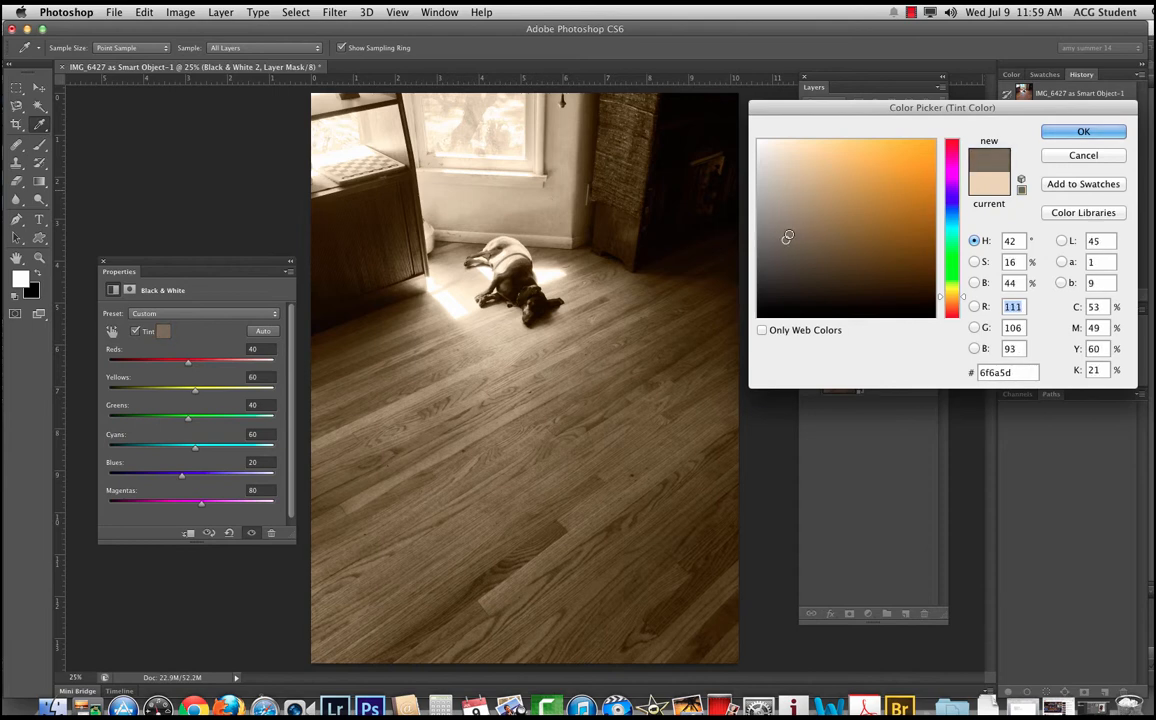
pyautogui.click(1077, 130)
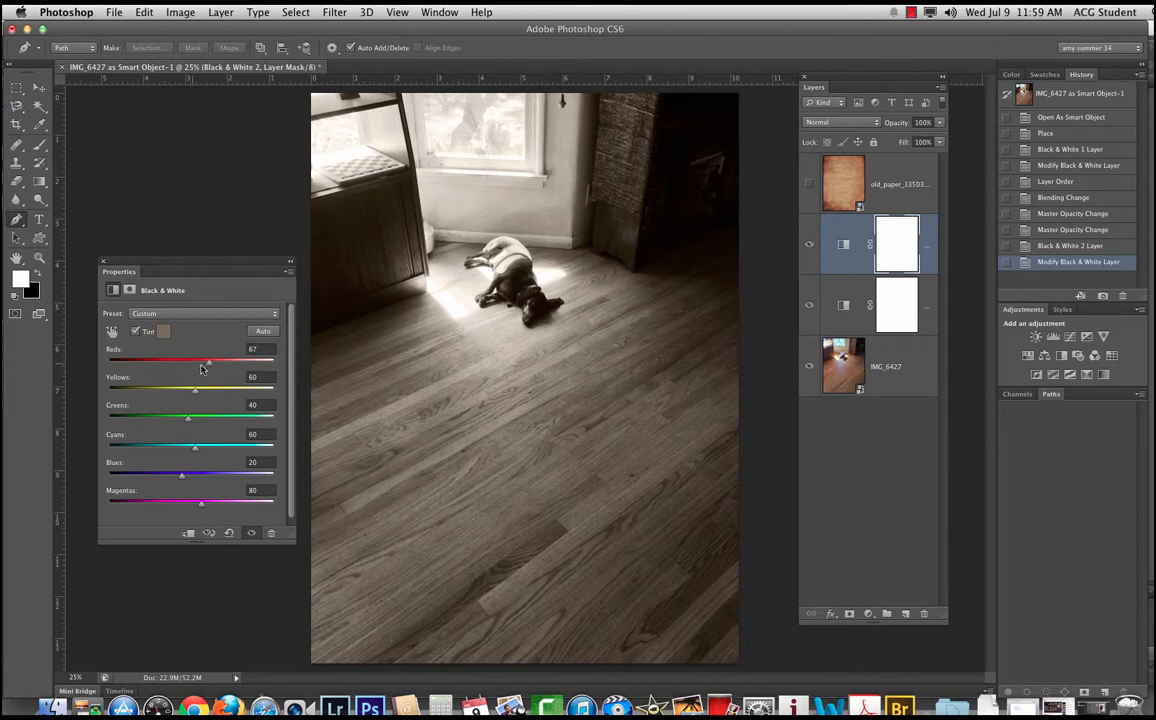
# Step: Set the second Black & White layer's Reds to -34 and opacity to 66%, comparing the photo with the Black & White layers hidden
pyautogui.moveTo(201, 369); pyautogui.dragTo(164, 375)
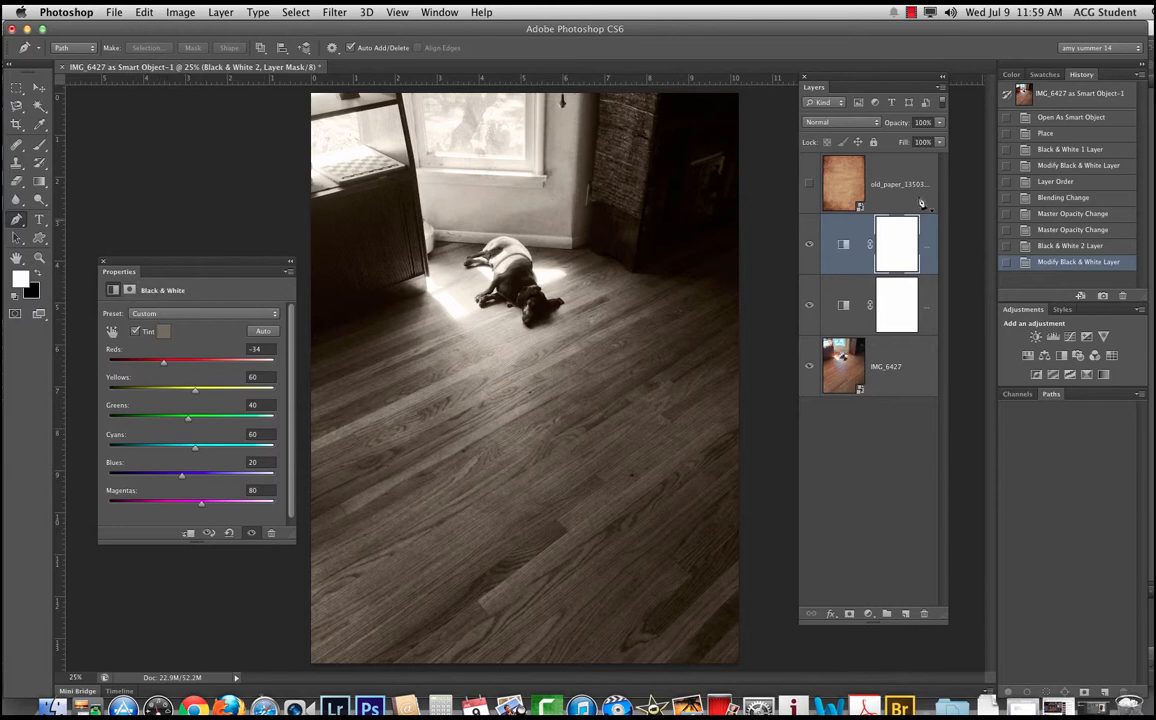
pyautogui.click(843, 244)
pyautogui.moveTo(897, 122); pyautogui.dragTo(869, 126)
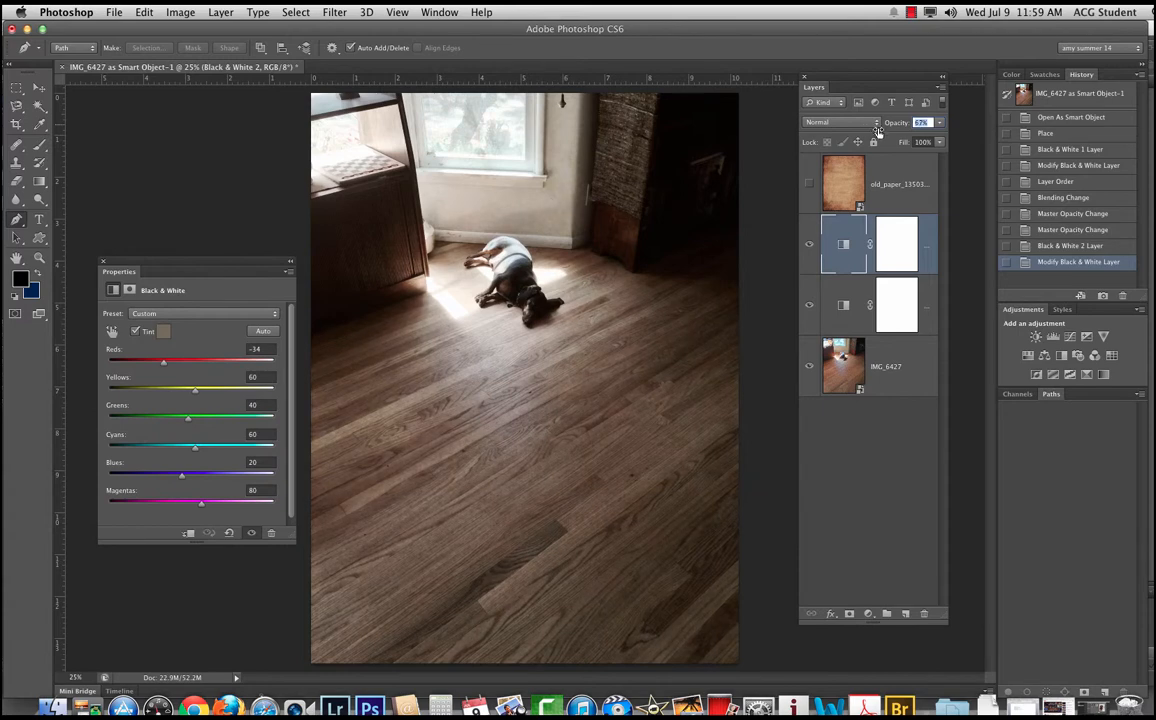
pyautogui.click(809, 244)
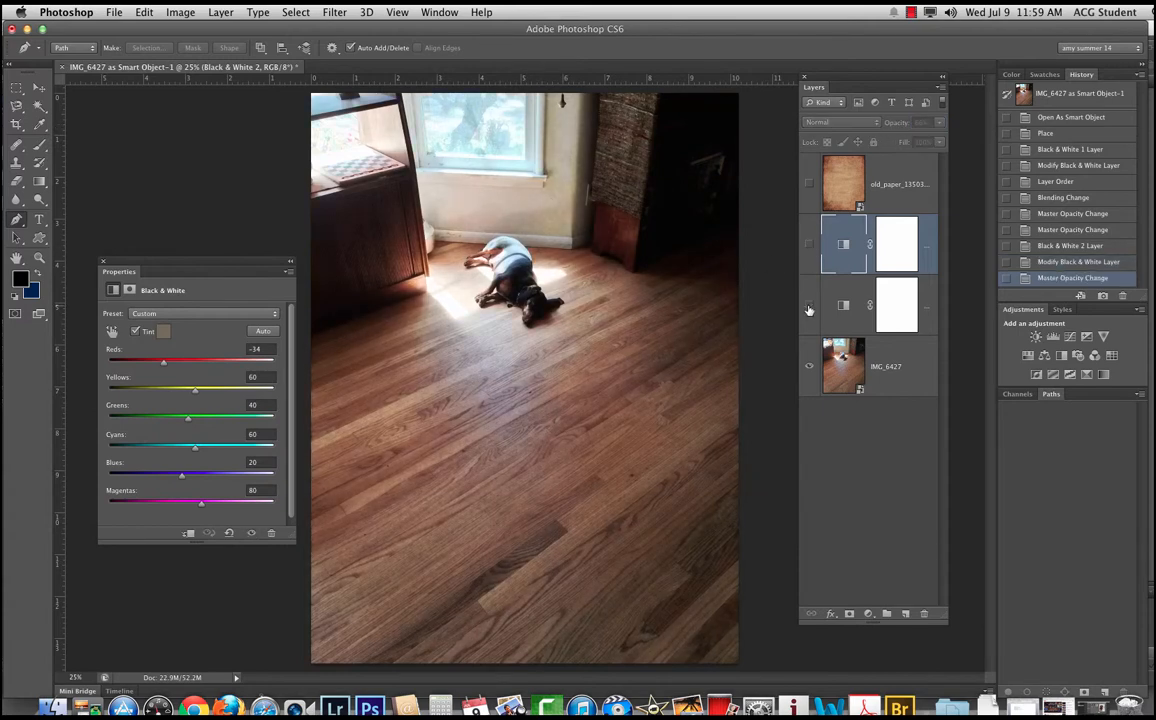
pyautogui.click(809, 307)
pyautogui.click(809, 307)
pyautogui.click(809, 244)
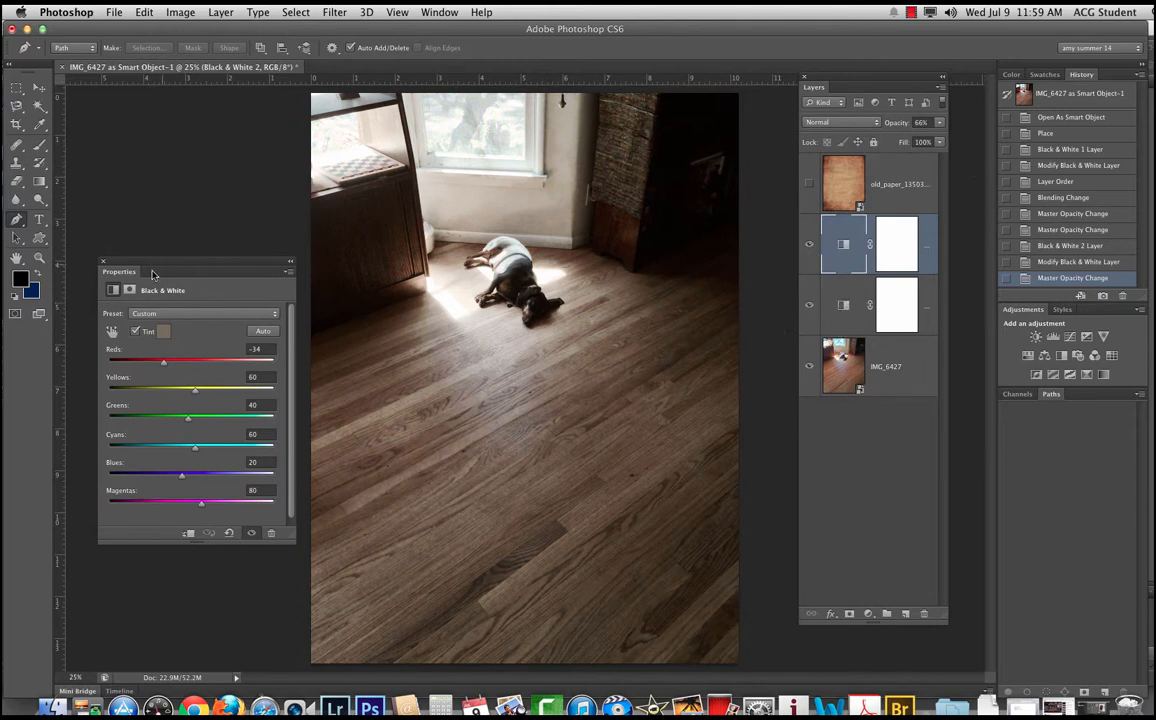
pyautogui.moveTo(152, 273); pyautogui.dragTo(132, 132)
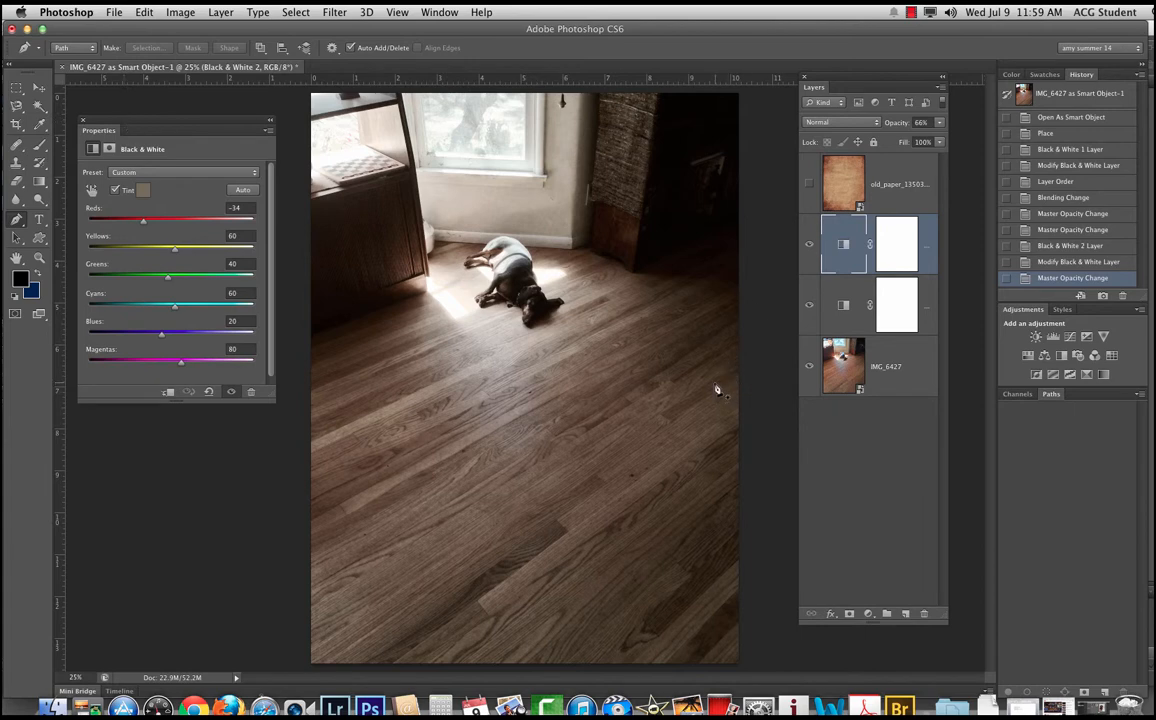
# Step: Show the old paper layer again and blend it in with Multiply at 64% opacity
pyautogui.click(843, 183)
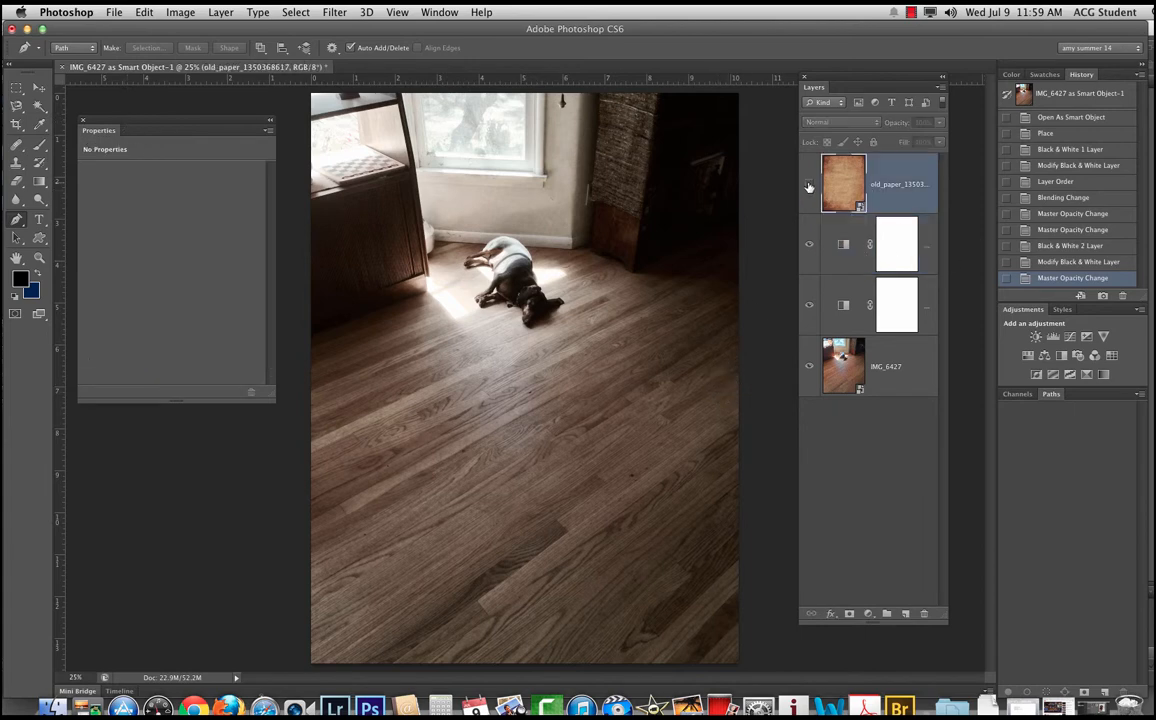
pyautogui.click(809, 183)
pyautogui.click(818, 123)
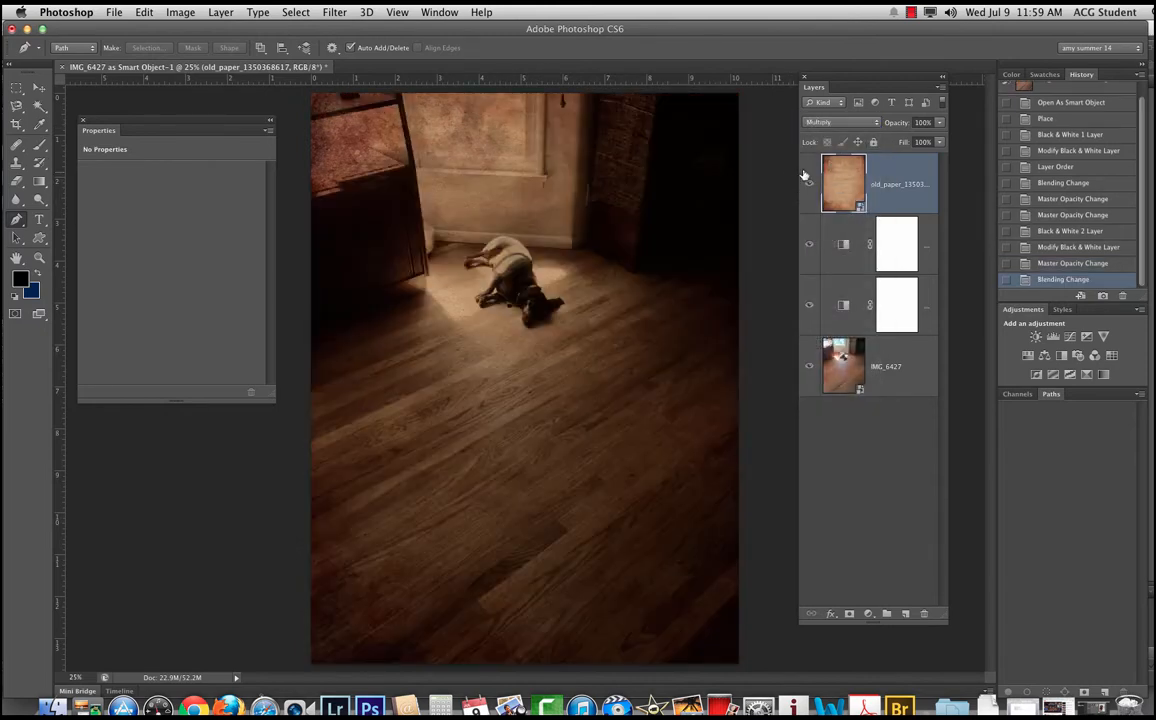
pyautogui.moveTo(895, 127)
pyautogui.mouseDown()
pyautogui.moveTo(864, 125)
pyautogui.moveTo(875, 127)
pyautogui.mouseUp()
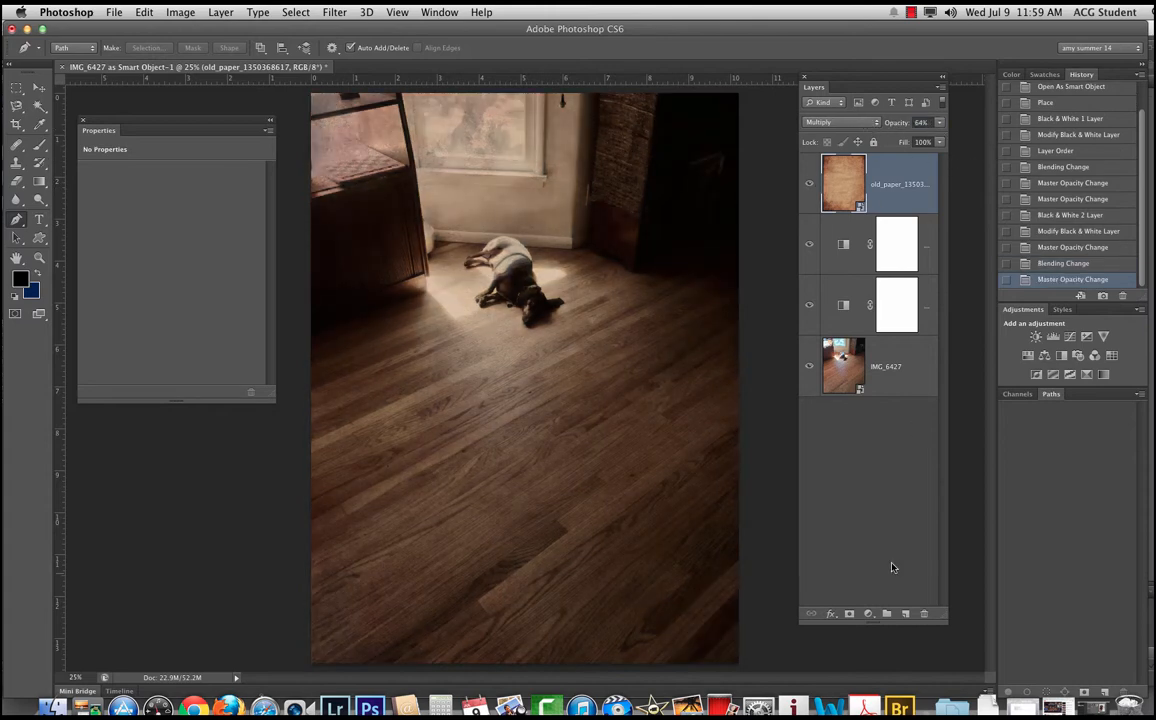
# Step: Add a layer mask to the old paper layer, and widen the Layers panel and move it clear of the photo
pyautogui.click(849, 613)
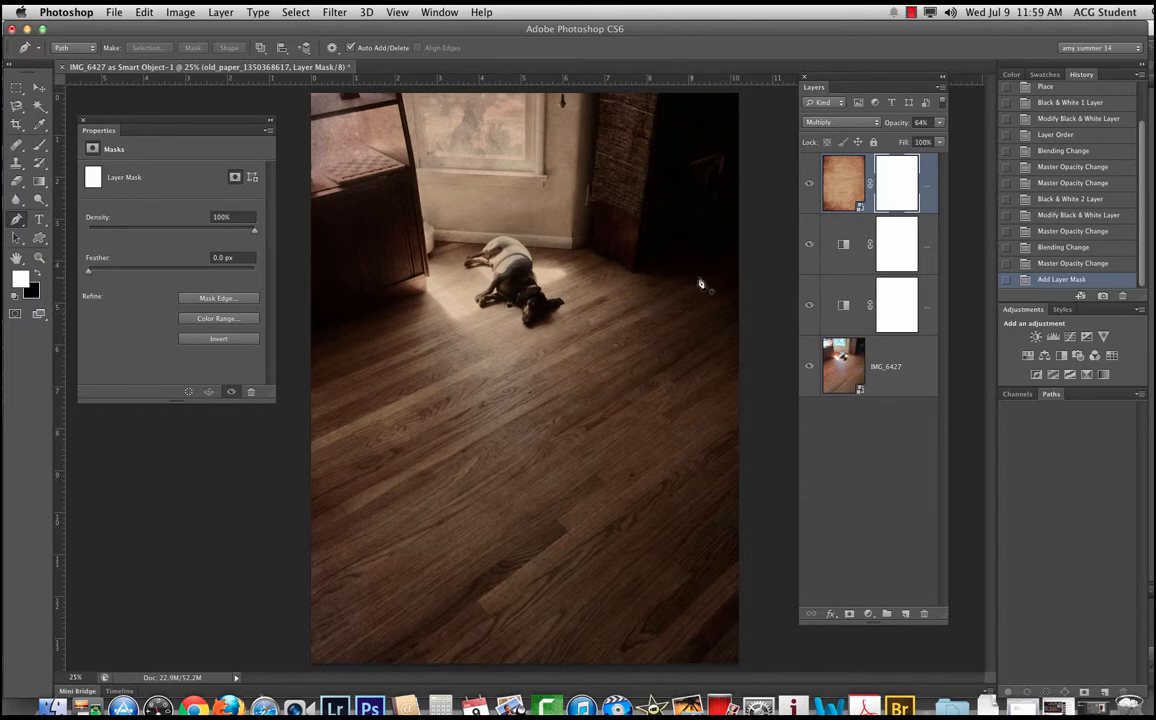
pyautogui.moveTo(797, 312); pyautogui.dragTo(728, 300)
pyautogui.press('b')
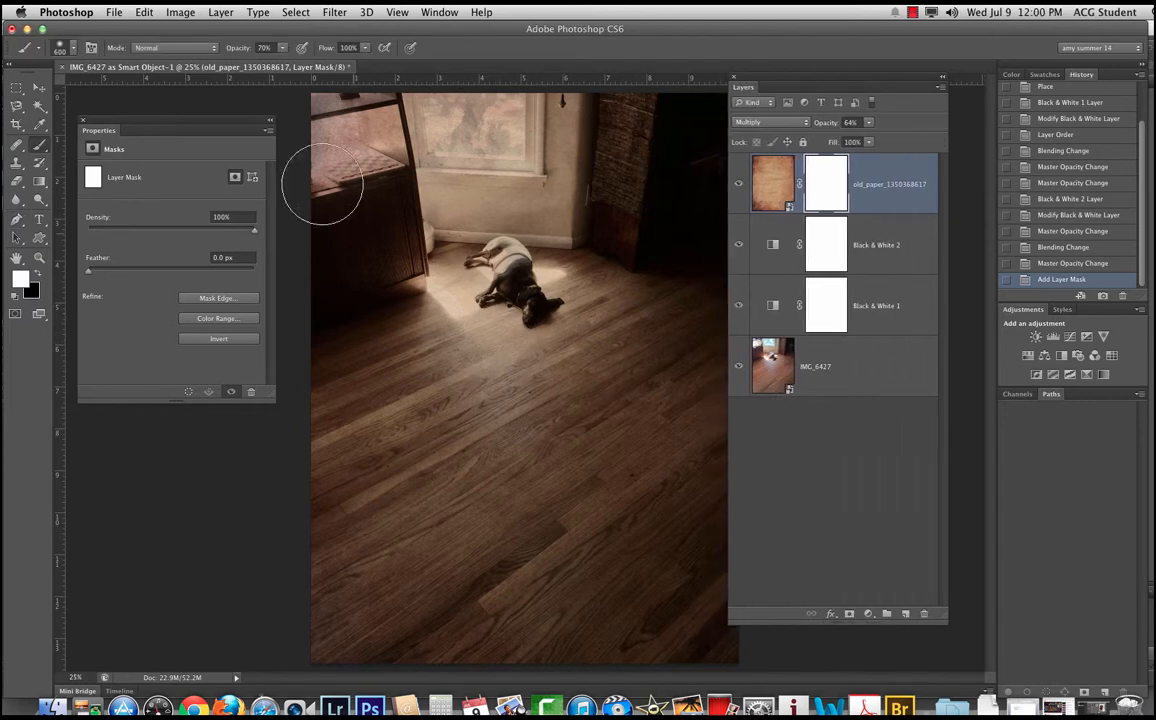
pyautogui.moveTo(800, 84); pyautogui.dragTo(885, 84)
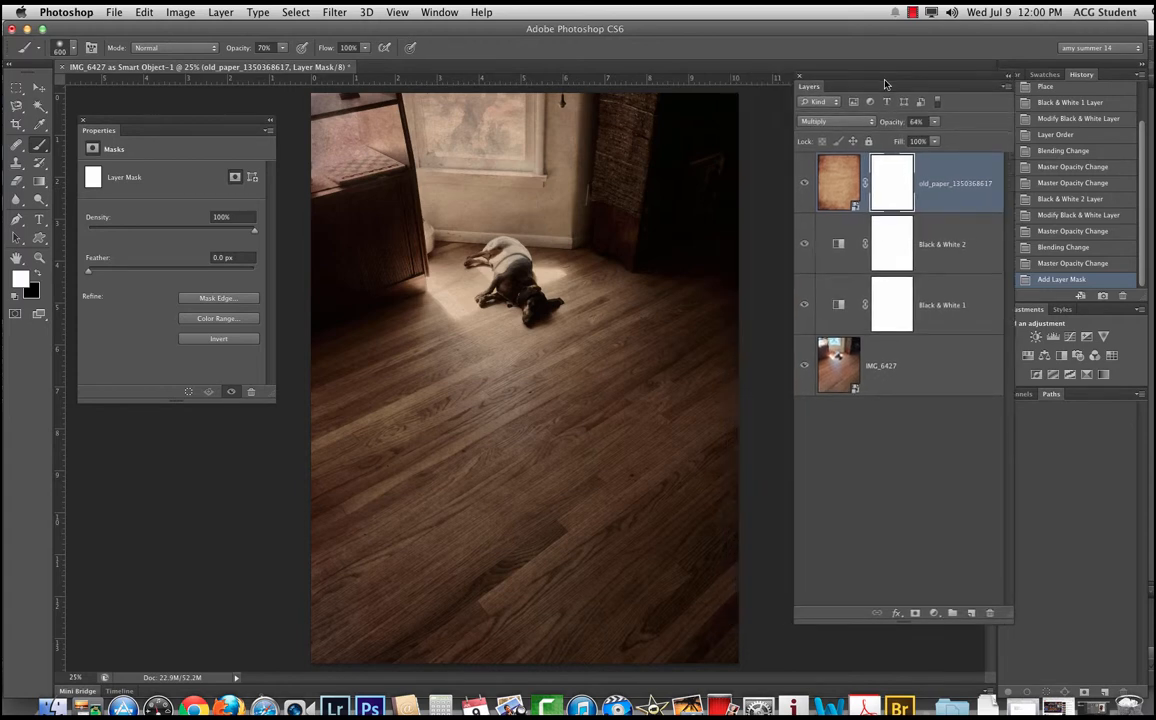
# Step: Choose the 36 px textured brush tip for the Brush tool and enlarge it to 1000 px
pyautogui.click(66, 47)
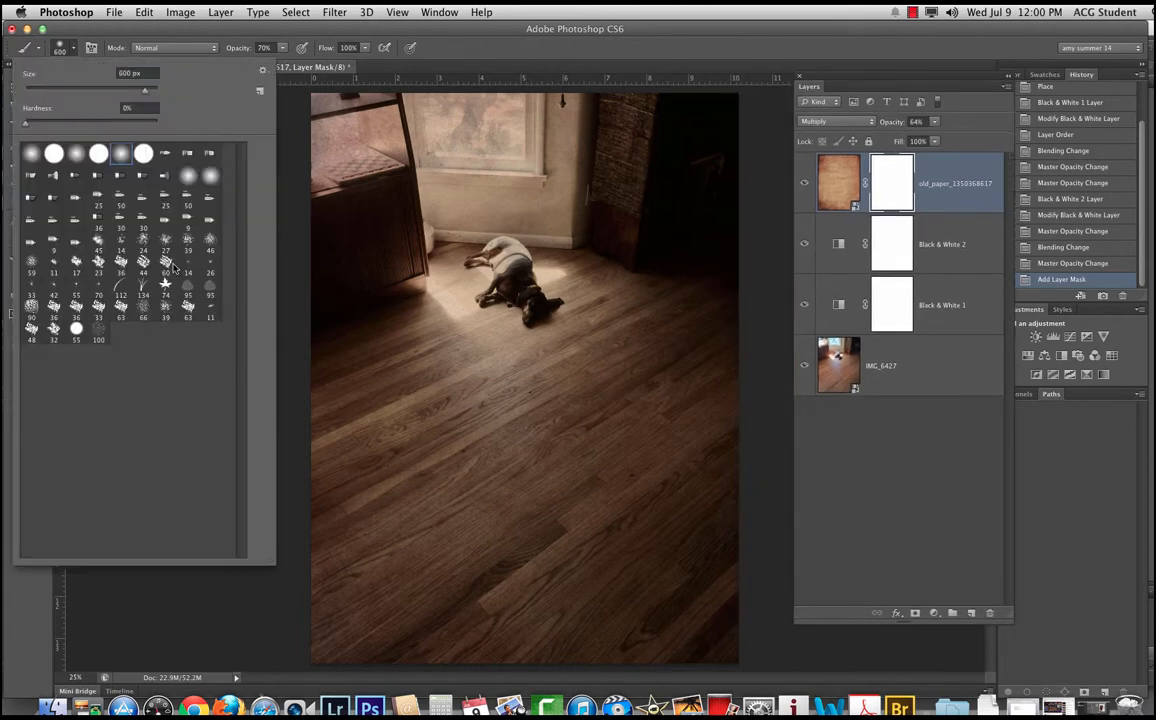
pyautogui.click(76, 317)
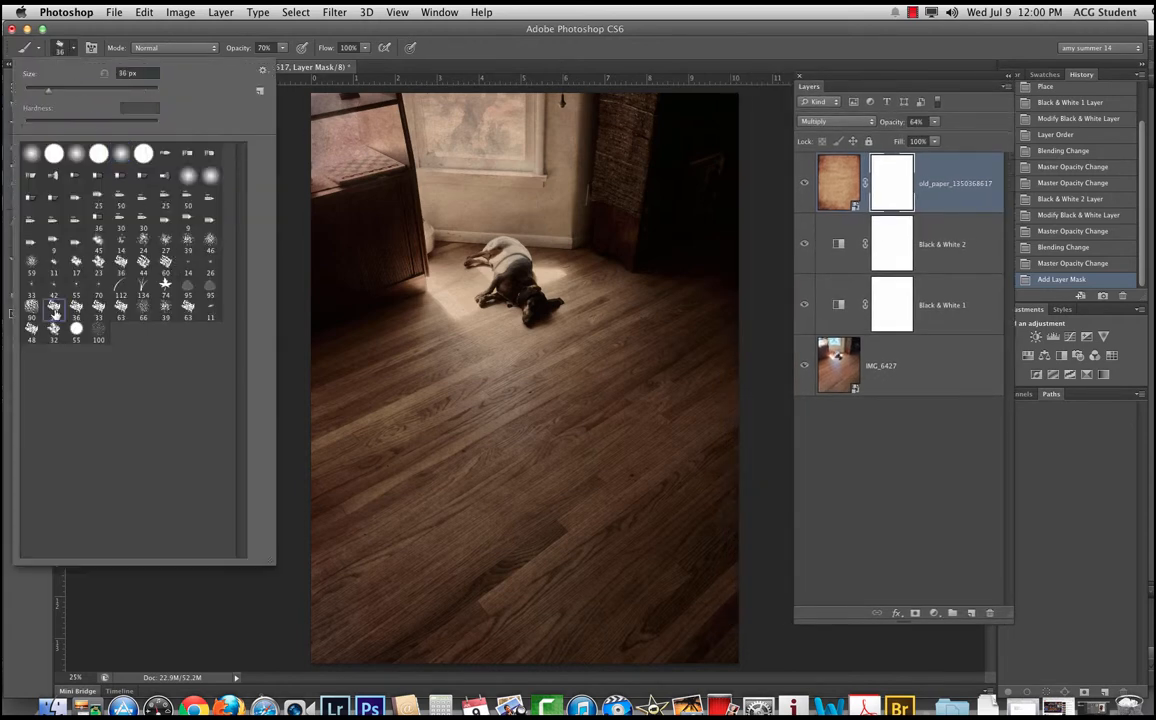
pyautogui.click(380, 30)
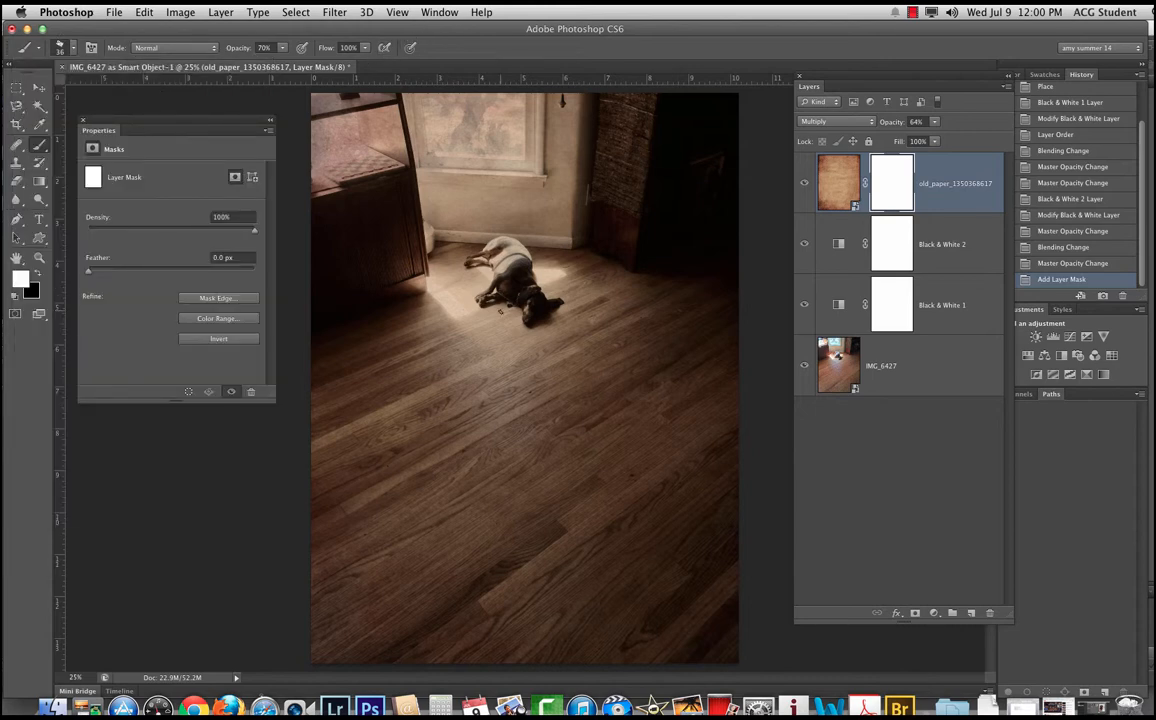
pyautogui.press(']')
pyautogui.press(']')
pyautogui.press(']')
pyautogui.press(']')
pyautogui.press(']')
pyautogui.press(']')
pyautogui.press(']')
pyautogui.press(']')
pyautogui.press(']')
pyautogui.press(']')
pyautogui.press(']')
pyautogui.press(']')
pyautogui.press(']')
pyautogui.press(']')
pyautogui.press(']')
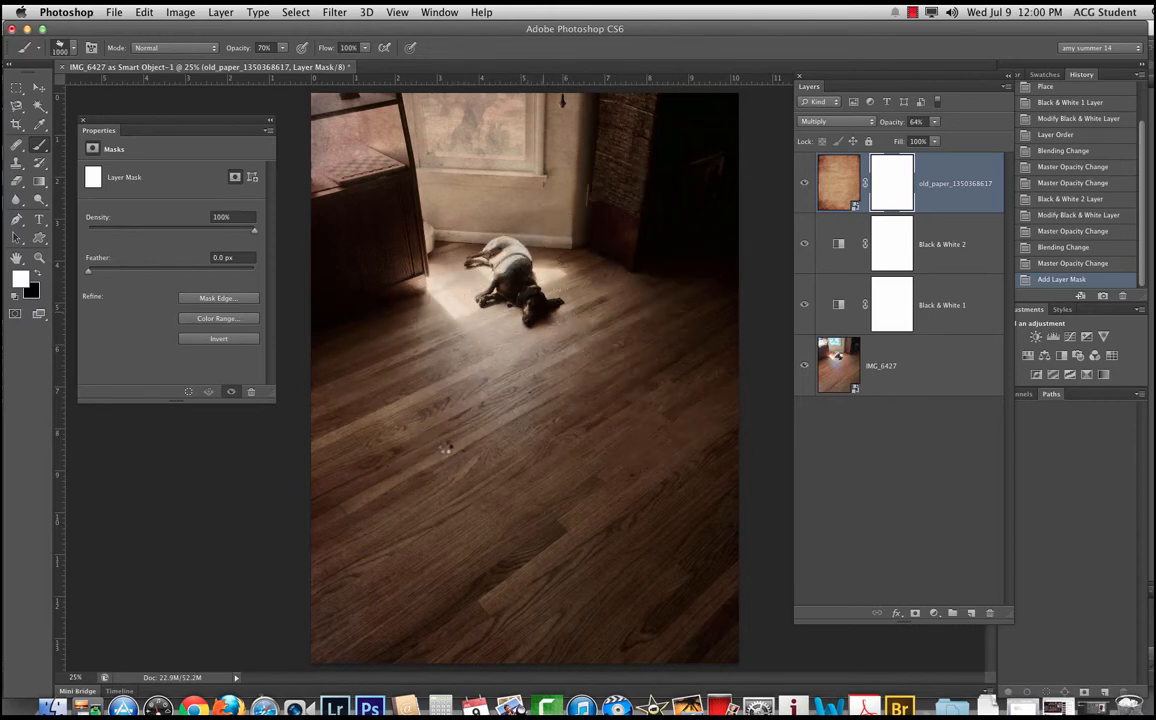
# Step: Fade the paper texture around the middle of the photo by painting on its mask at 70% brush opacity
pyautogui.click(435, 448)
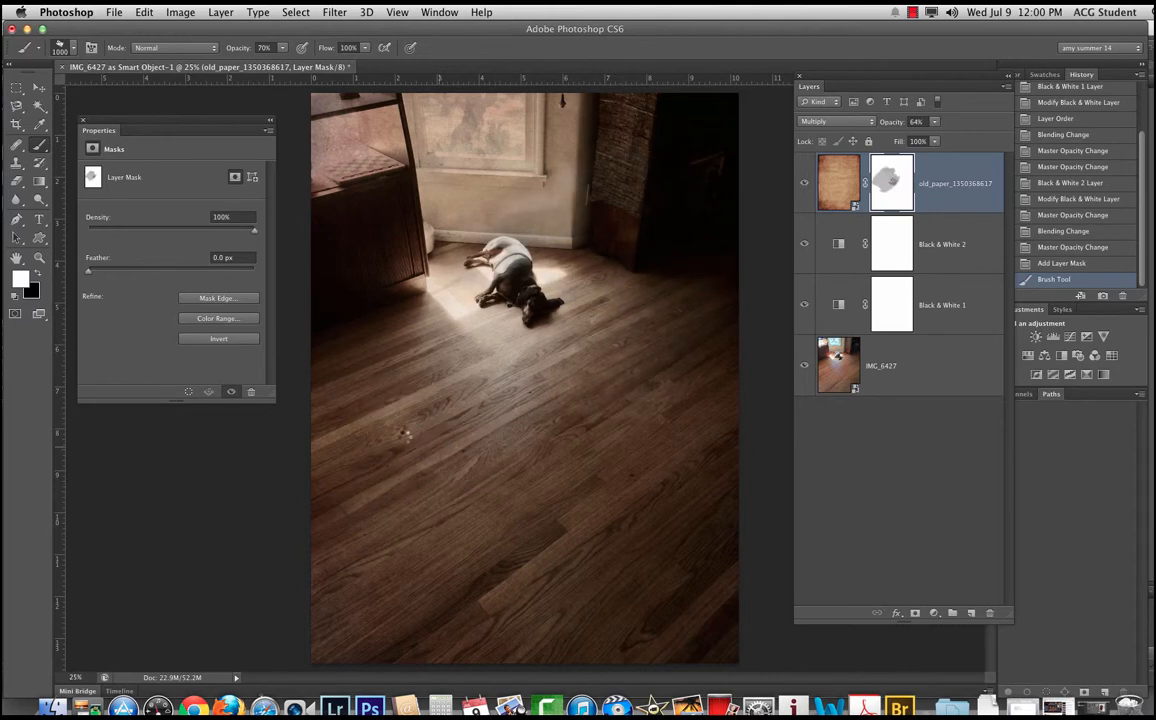
pyautogui.click(361, 438)
pyautogui.click(342, 419)
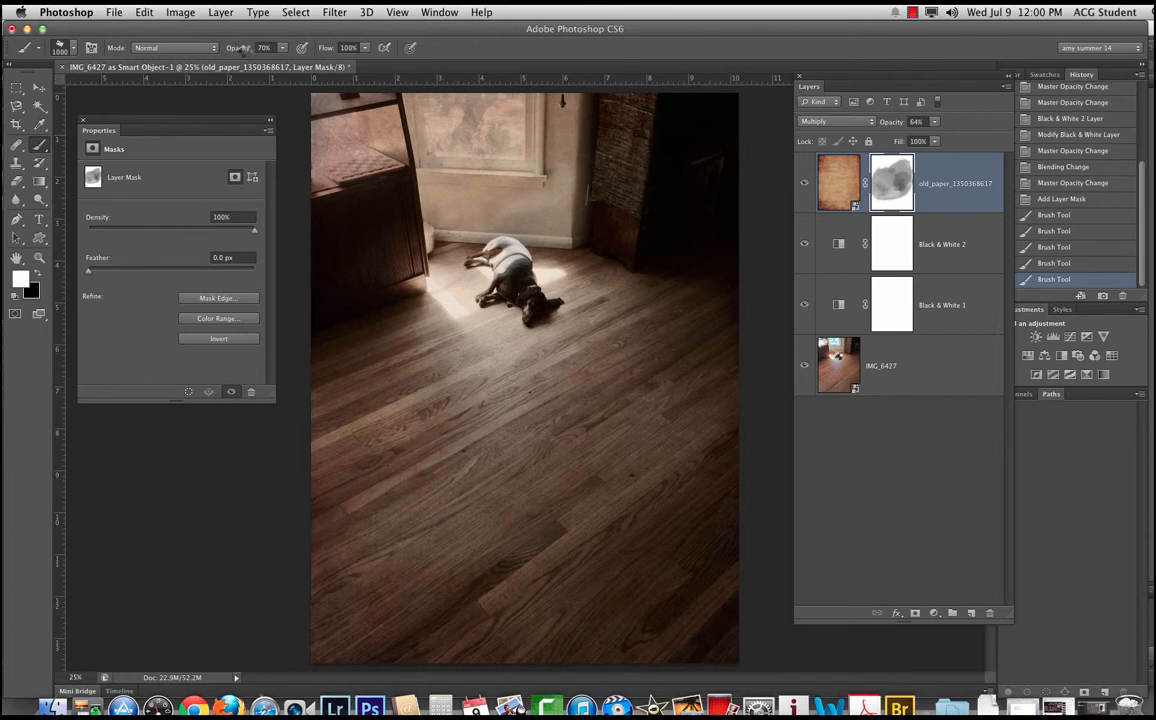
# Step: Lower the brush opacity to 42% and paint more of the paper mask over the cabinet, window and floor
pyautogui.moveTo(240, 48); pyautogui.dragTo(205, 50)
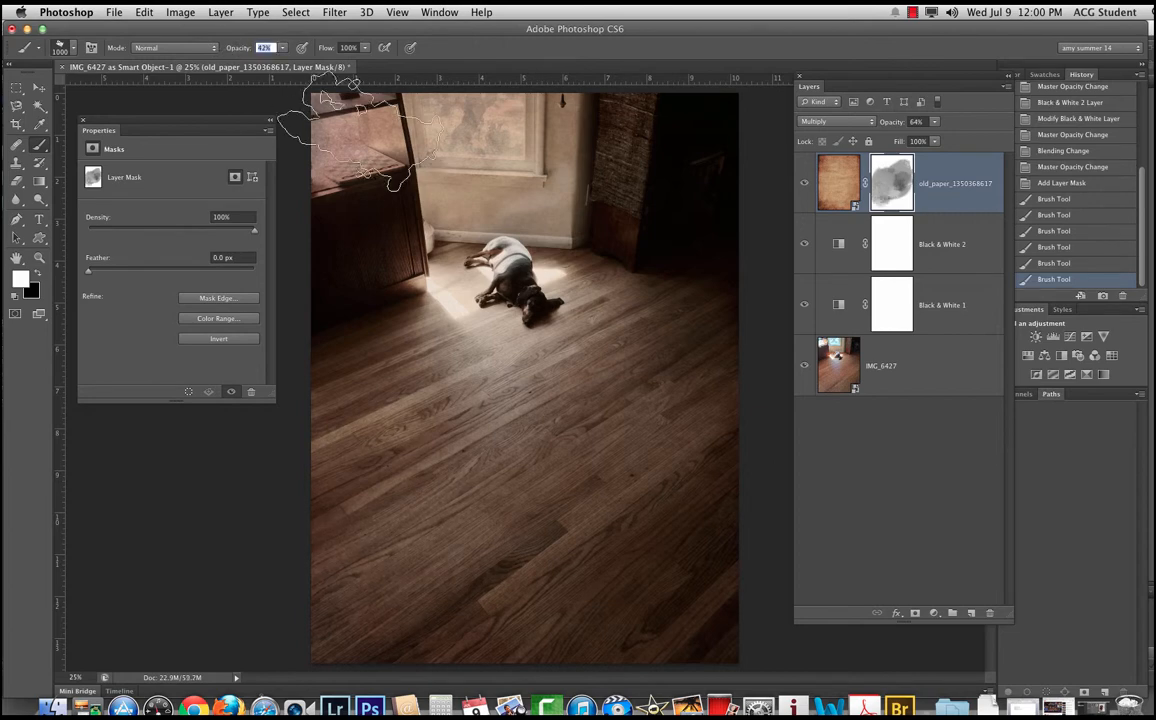
pyautogui.click(345, 126)
pyautogui.click(384, 182)
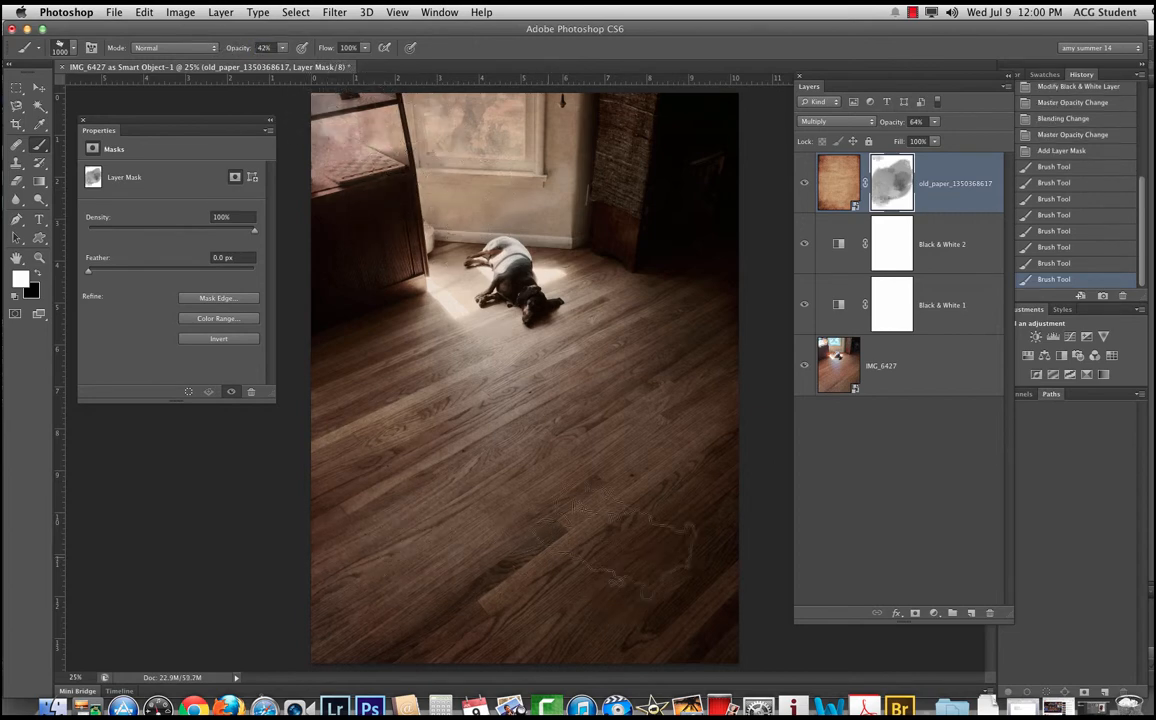
pyautogui.click(426, 170)
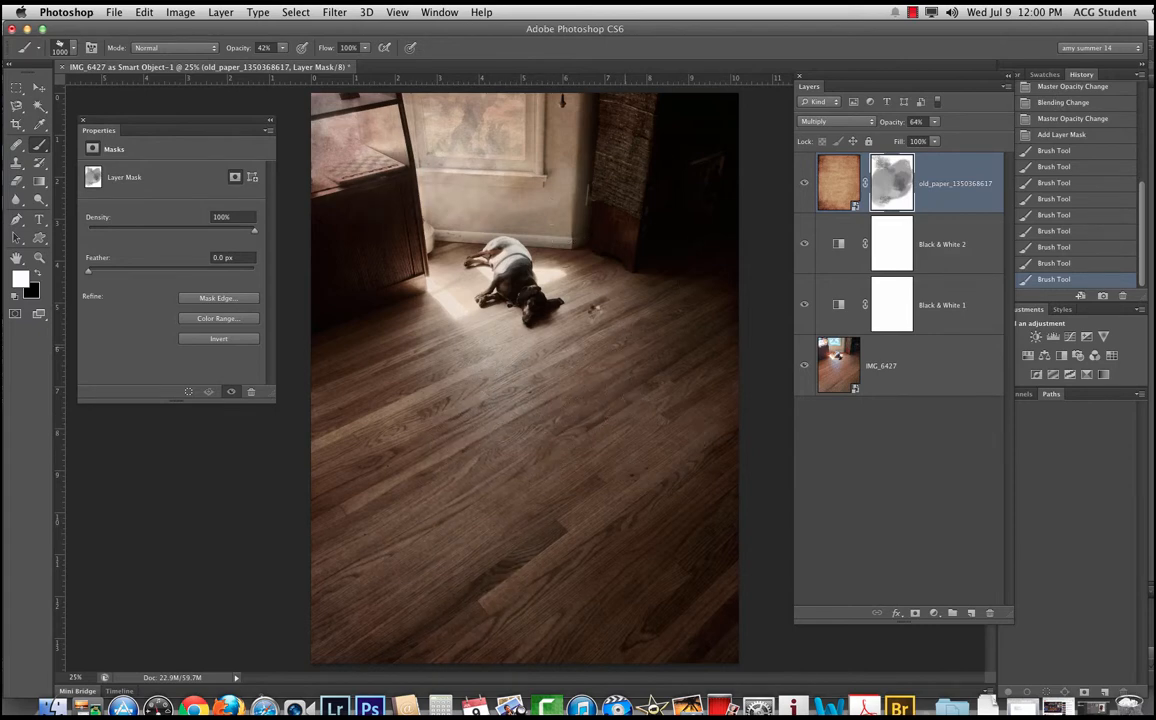
pyautogui.click(530, 522)
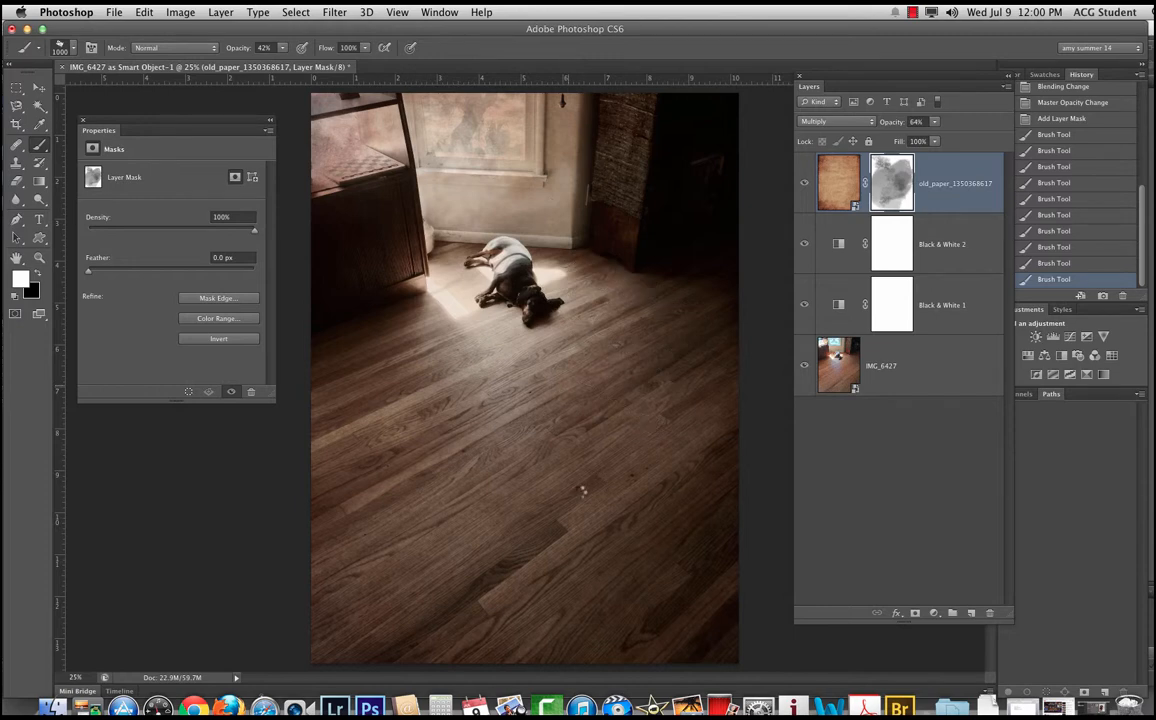
pyautogui.click(602, 408)
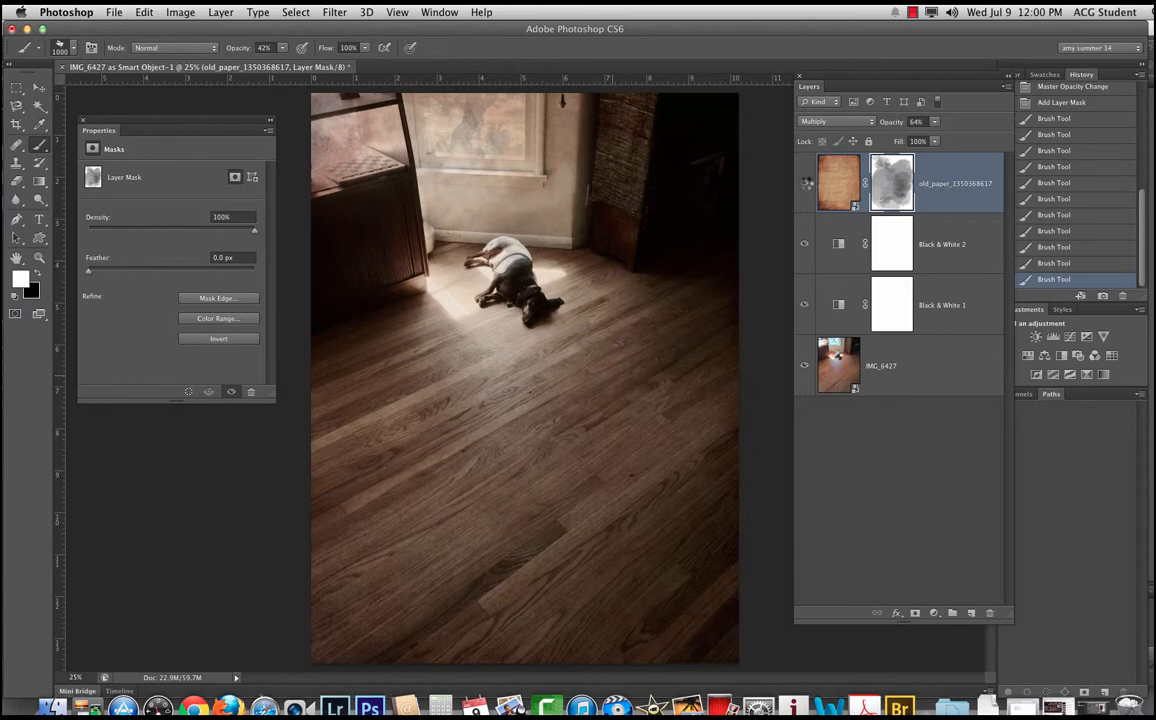
# Step: Compare the photo with the old paper layer hidden and shown, and raise the layer's opacity to 69%
pyautogui.click(790, 181)
pyautogui.click(790, 181)
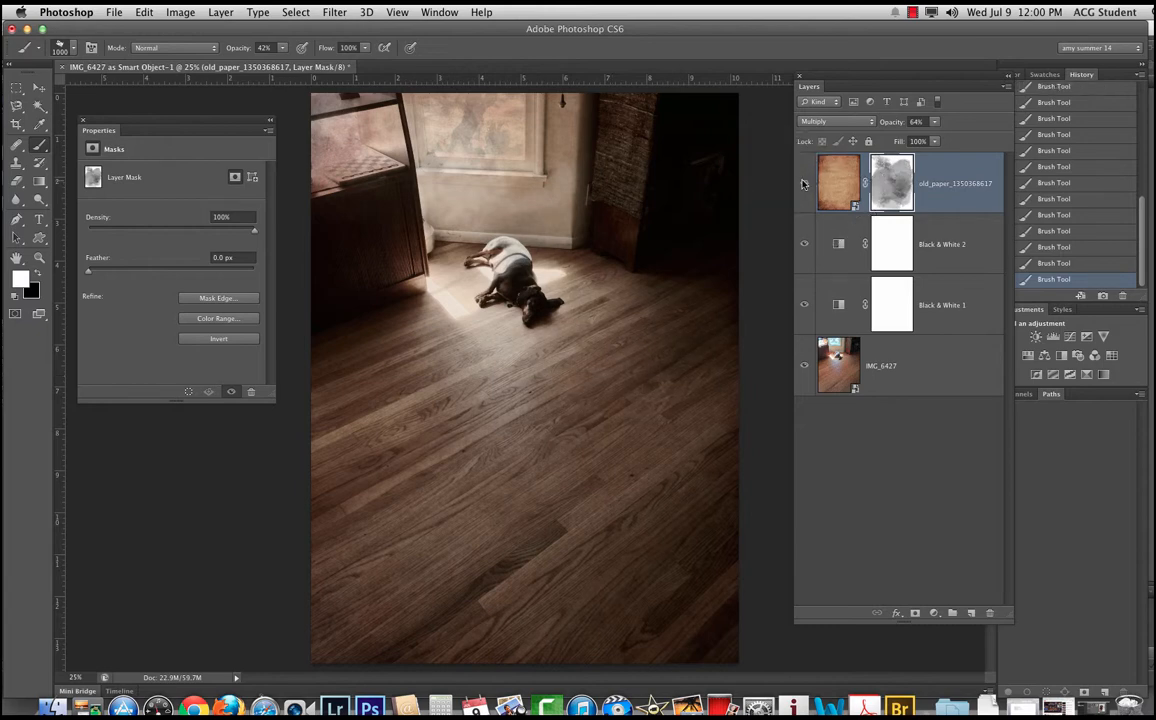
pyautogui.click(804, 183)
pyautogui.press('v')
pyautogui.click(804, 183)
pyautogui.click(804, 183)
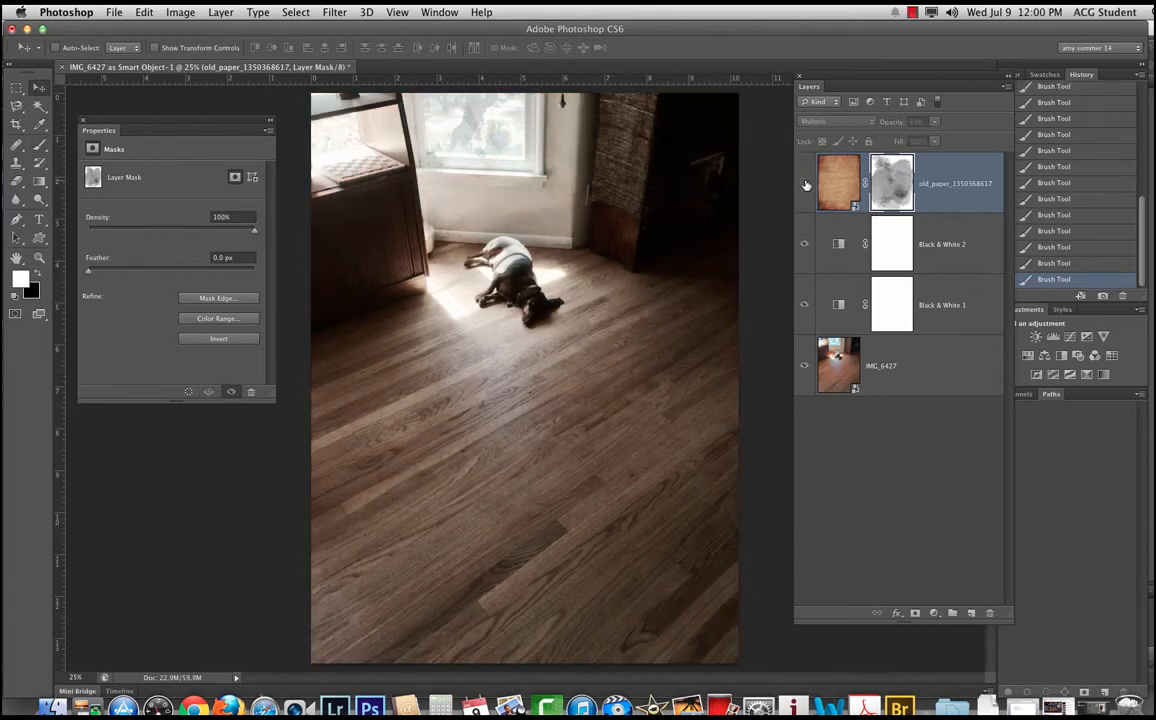
pyautogui.click(804, 183)
pyautogui.moveTo(893, 121); pyautogui.dragTo(895, 125)
# Step: Try the Overlay and Soft Light blend modes on the old paper layer, raising its opacity to 98%
pyautogui.click(836, 121)
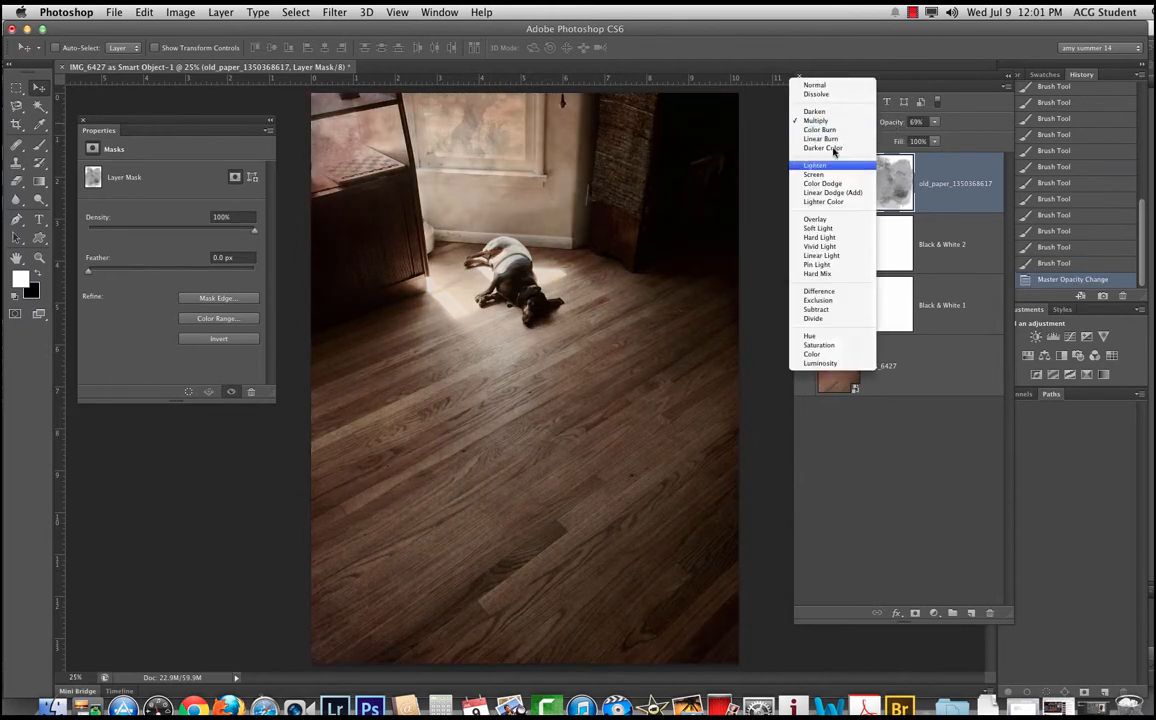
pyautogui.press('Escape')
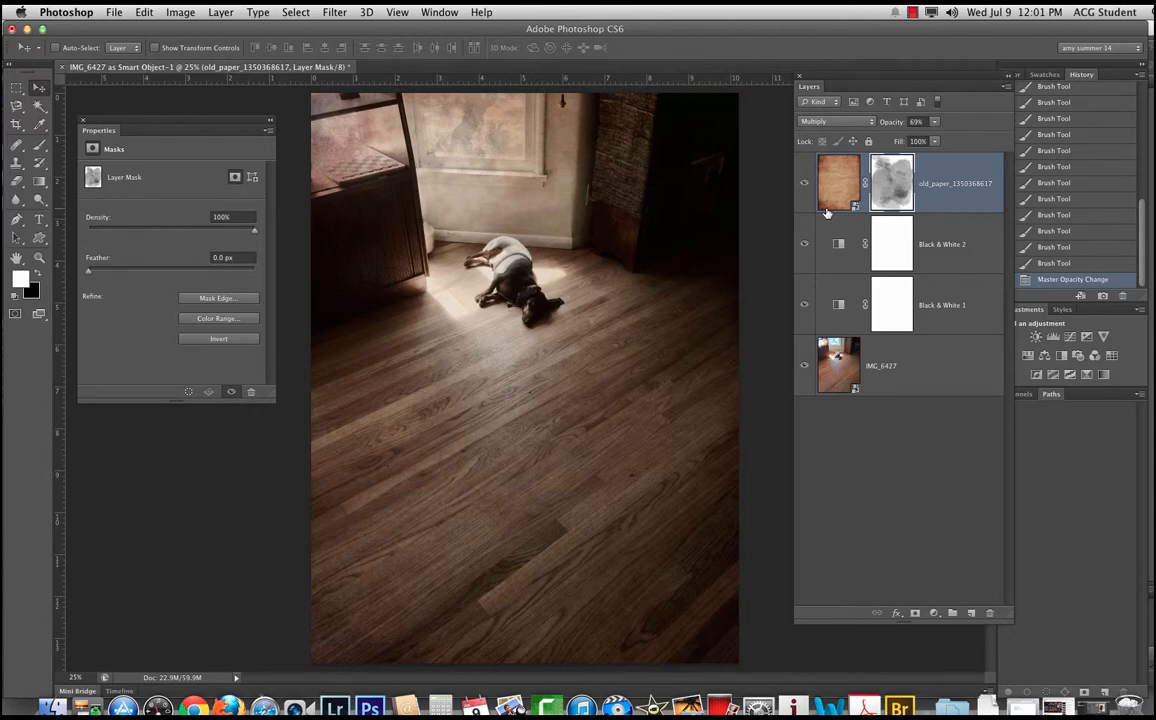
pyautogui.click(826, 172)
pyautogui.click(836, 121)
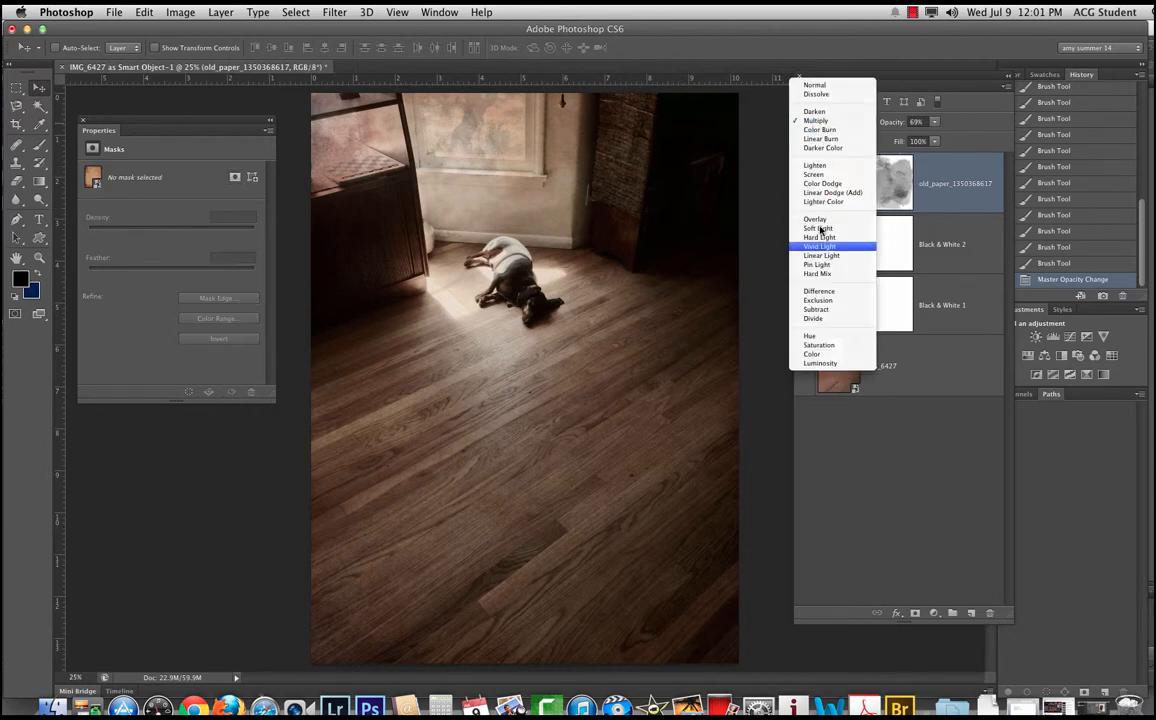
pyautogui.click(822, 221)
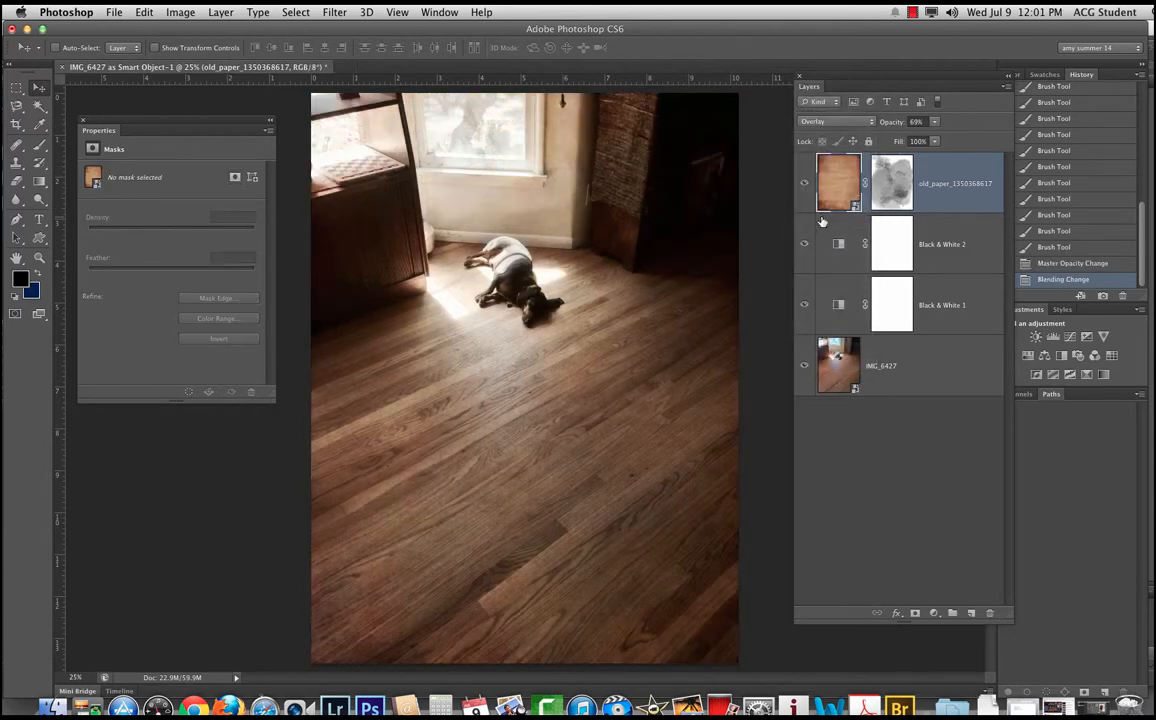
pyautogui.click(820, 122)
pyautogui.click(827, 133)
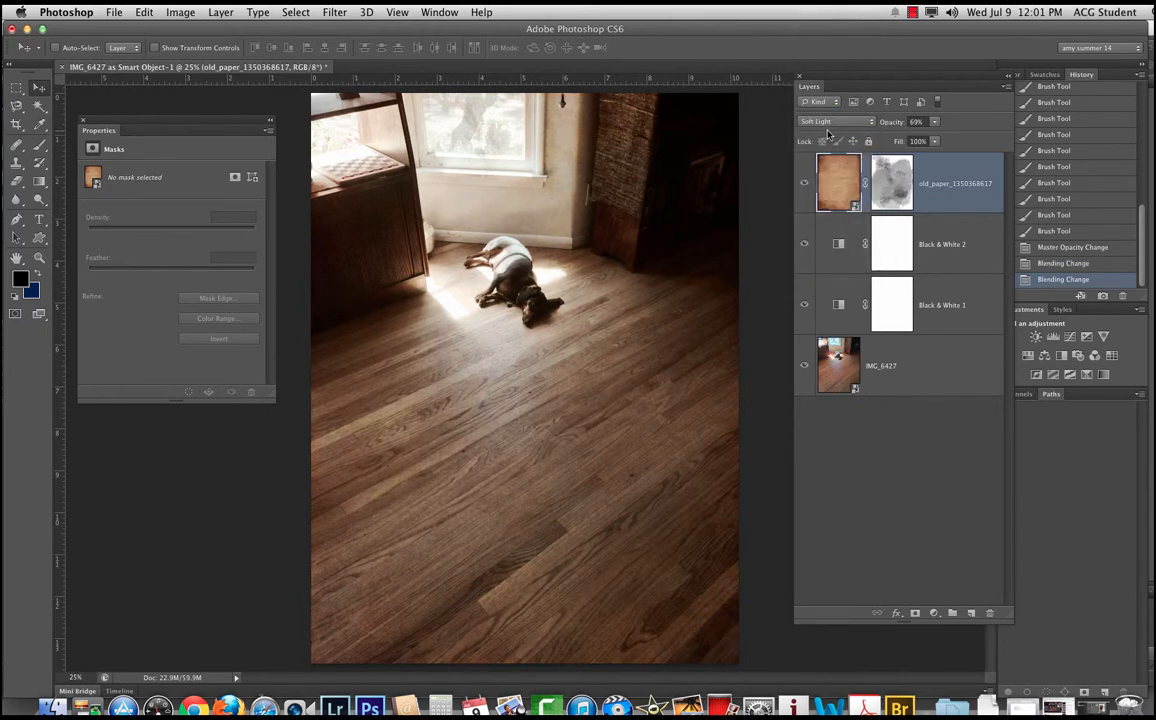
pyautogui.moveTo(890, 125); pyautogui.dragTo(942, 126)
# Step: Return the old paper layer to the Multiply blend mode and set its opacity to 72%
pyautogui.click(826, 123)
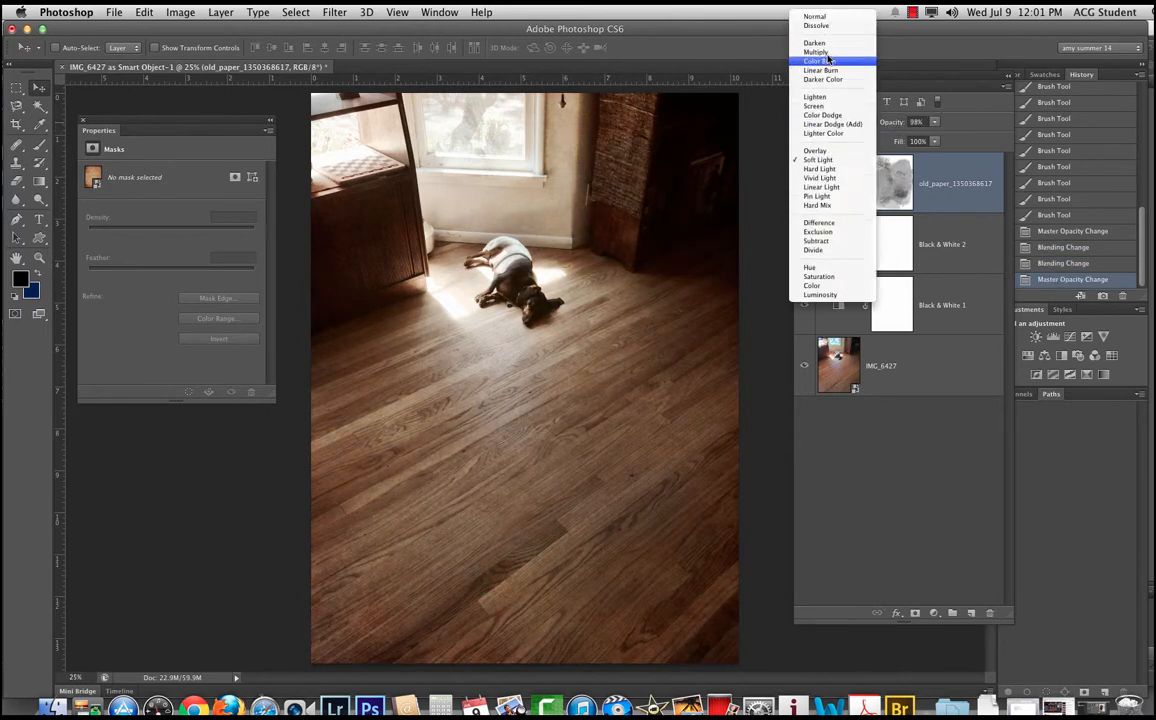
pyautogui.click(831, 52)
pyautogui.moveTo(891, 122); pyautogui.dragTo(869, 127)
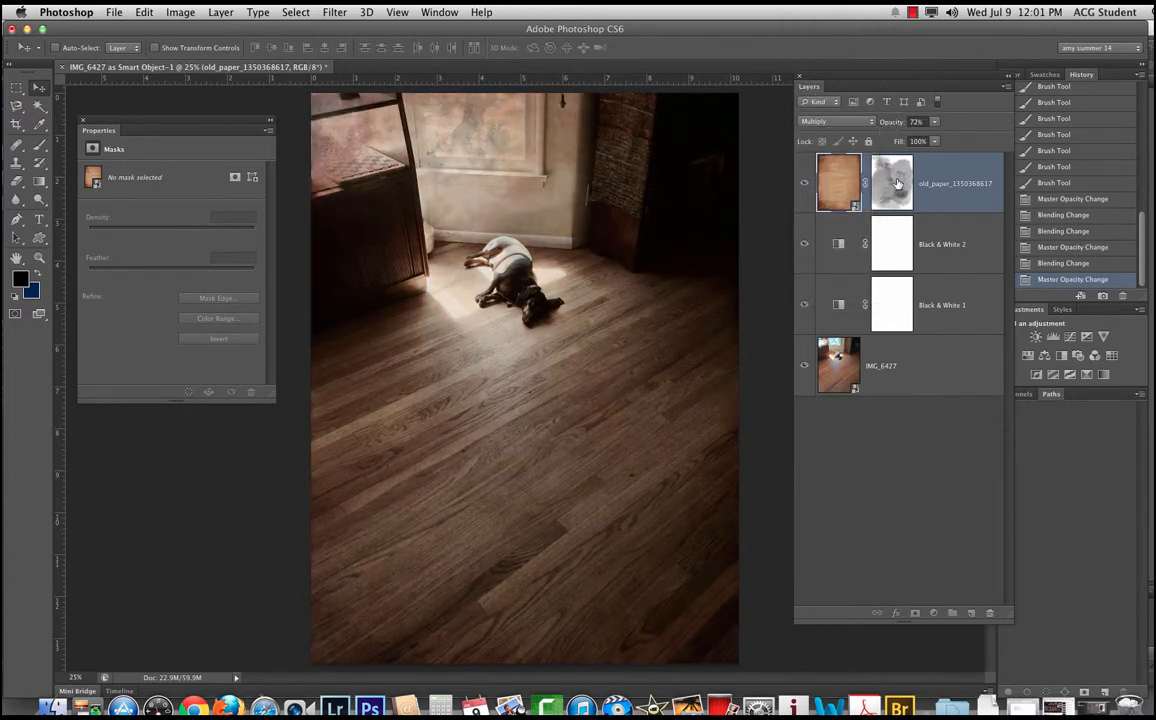
# Step: Paint white on the old paper layer's mask near the dog, and over the window at 50% brush opacity
pyautogui.click(891, 183)
pyautogui.press('d')
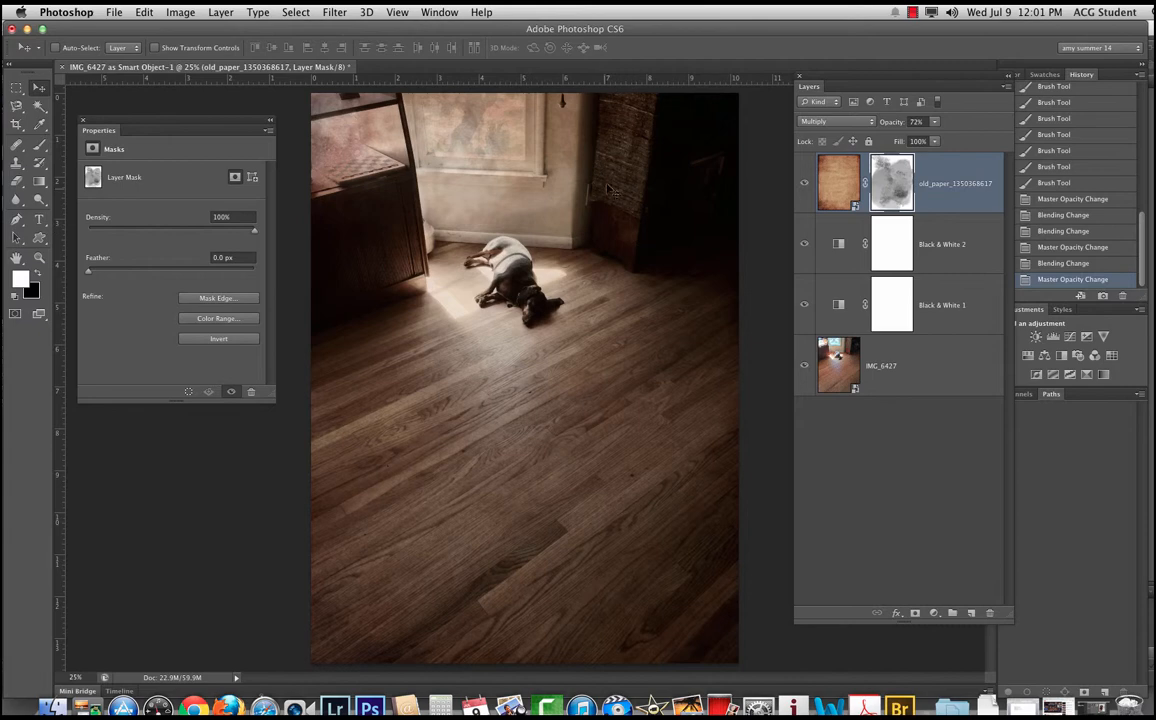
pyautogui.press('b')
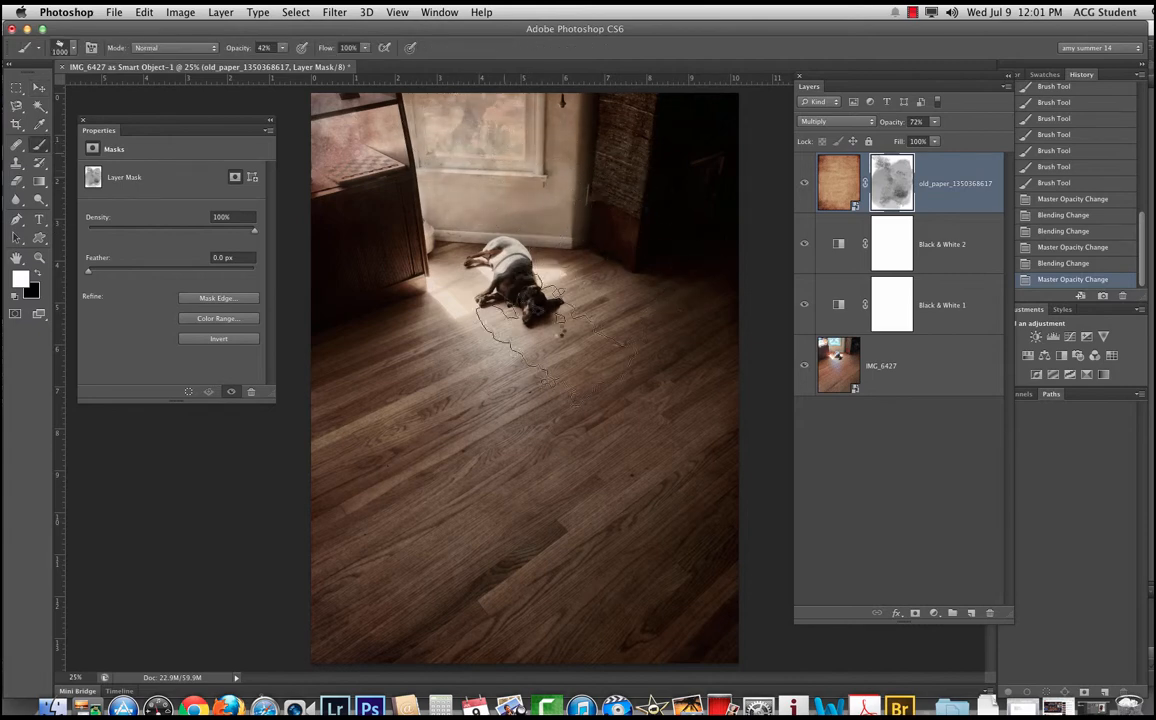
pyautogui.moveTo(557, 340); pyautogui.dragTo(475, 268)
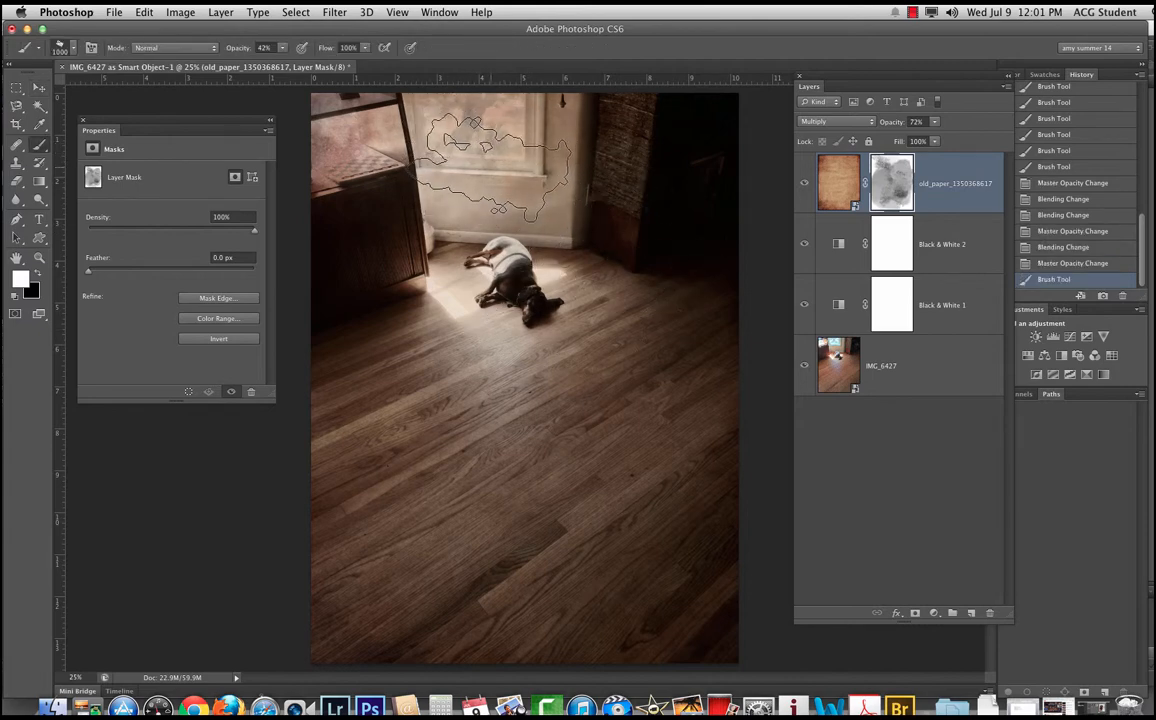
pyautogui.press('5')
pyautogui.click(438, 137)
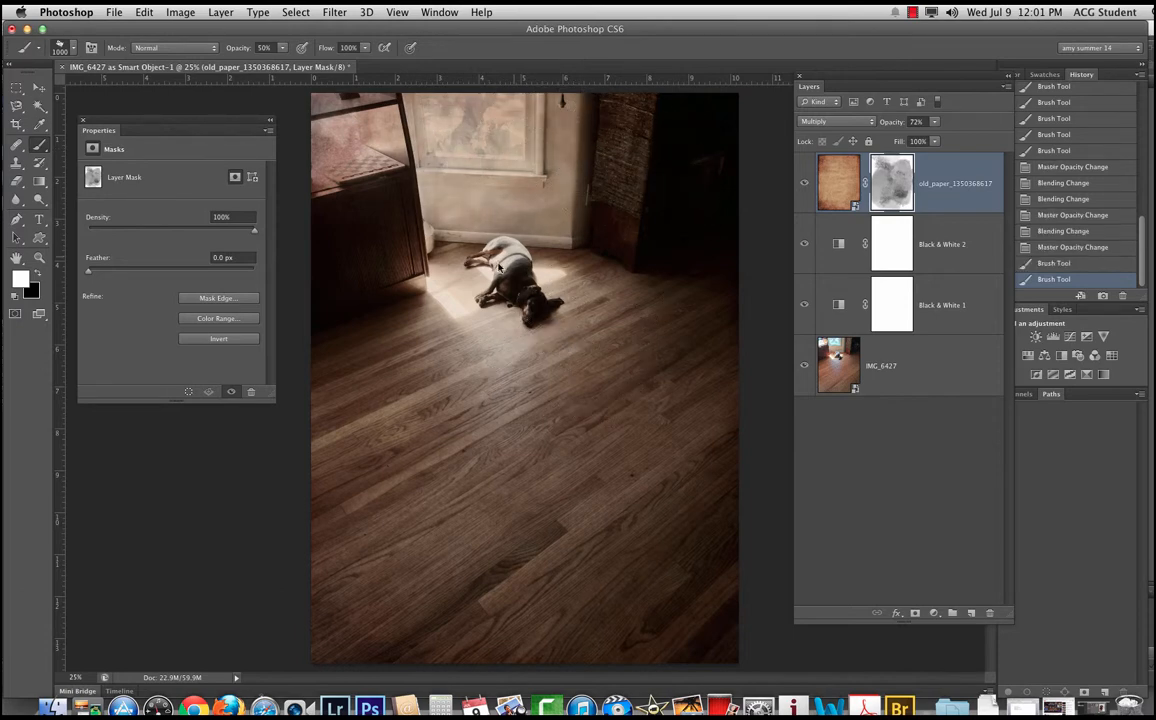
# Step: Paint black at 50% brush opacity on the old paper mask over the window, dog and floor to fade the texture
pyautogui.press('x')
pyautogui.moveTo(455, 135)
pyautogui.mouseDown()
pyautogui.moveTo(517, 190)
pyautogui.moveTo(562, 280)
pyautogui.mouseUp()
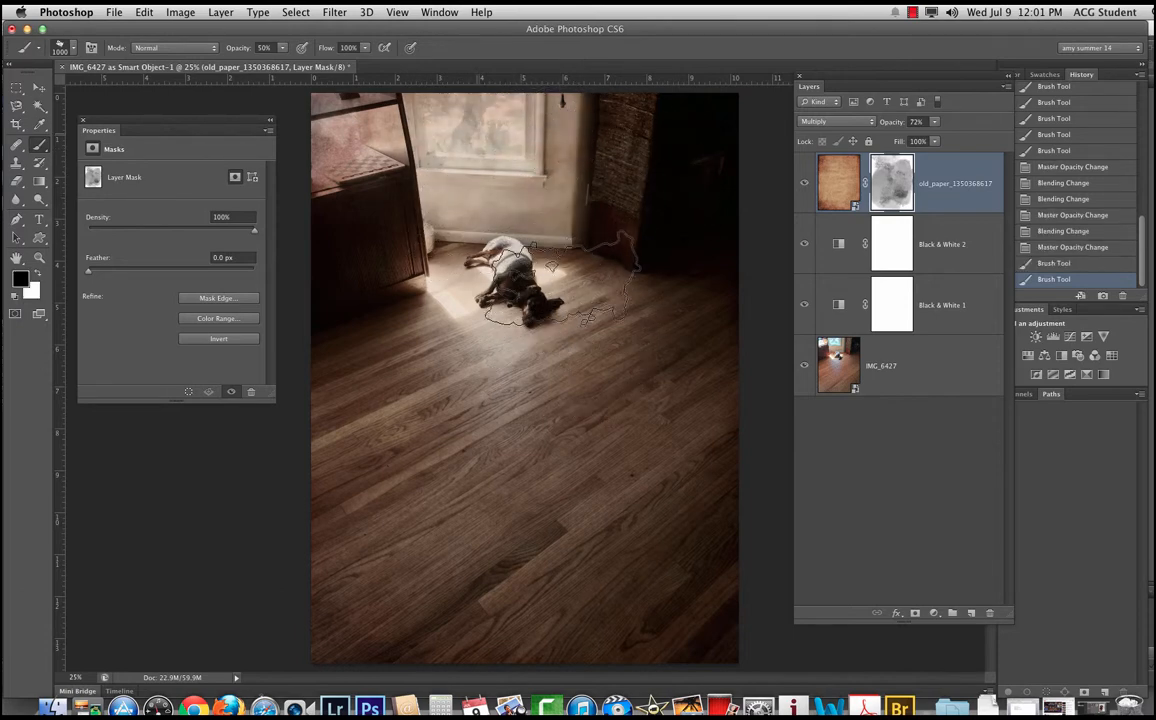
pyautogui.click(687, 336)
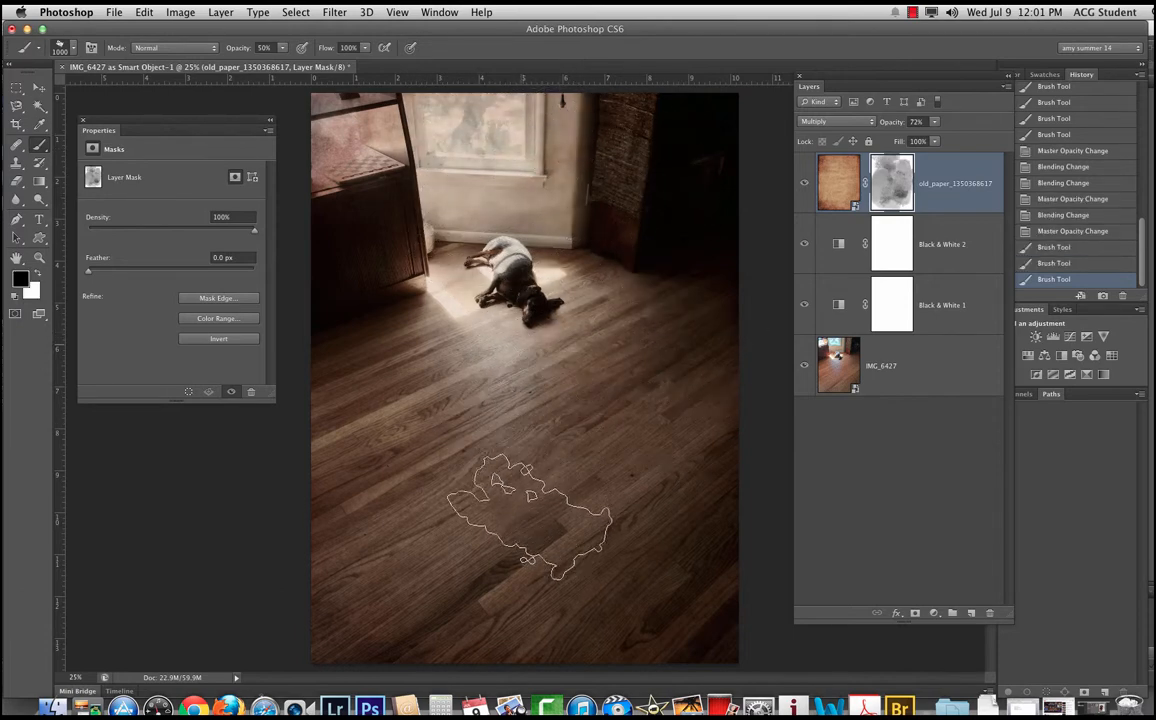
pyautogui.click(525, 368)
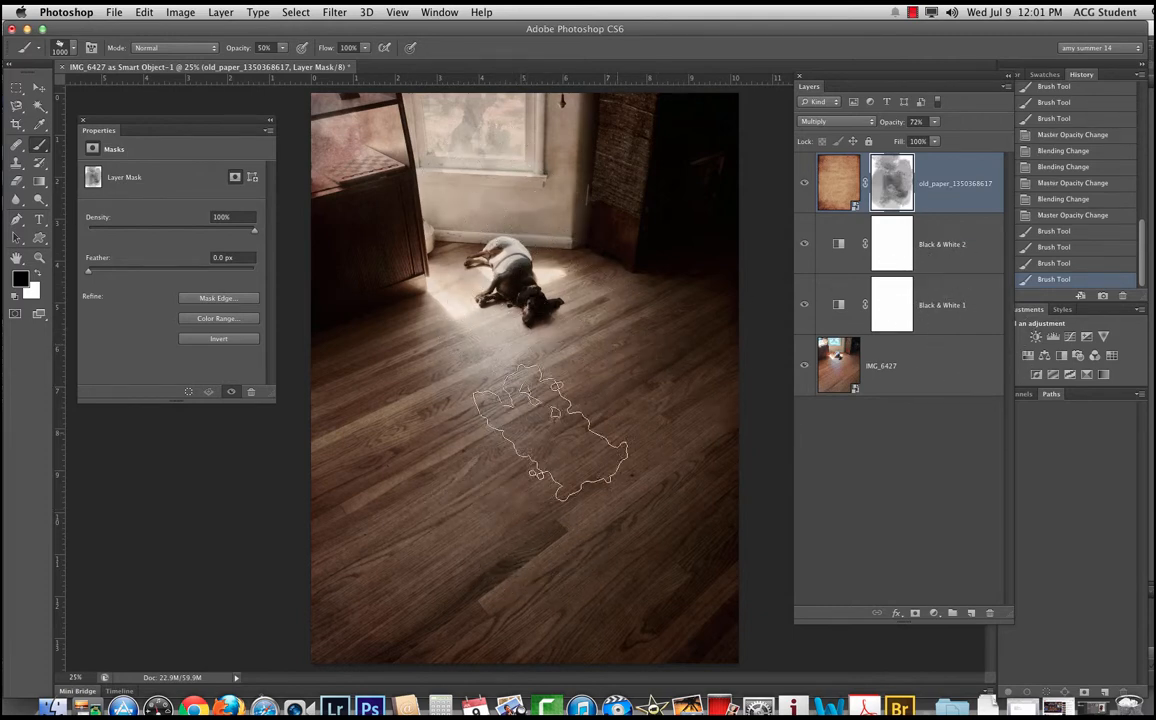
pyautogui.click(548, 468)
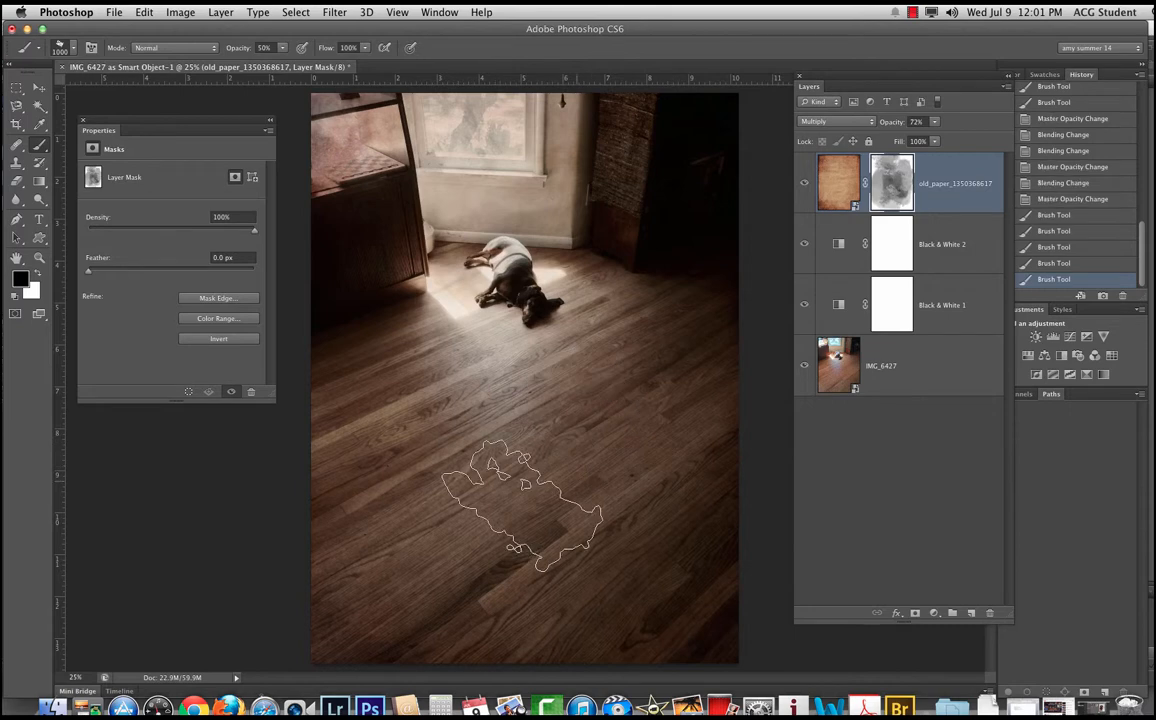
pyautogui.click(468, 506)
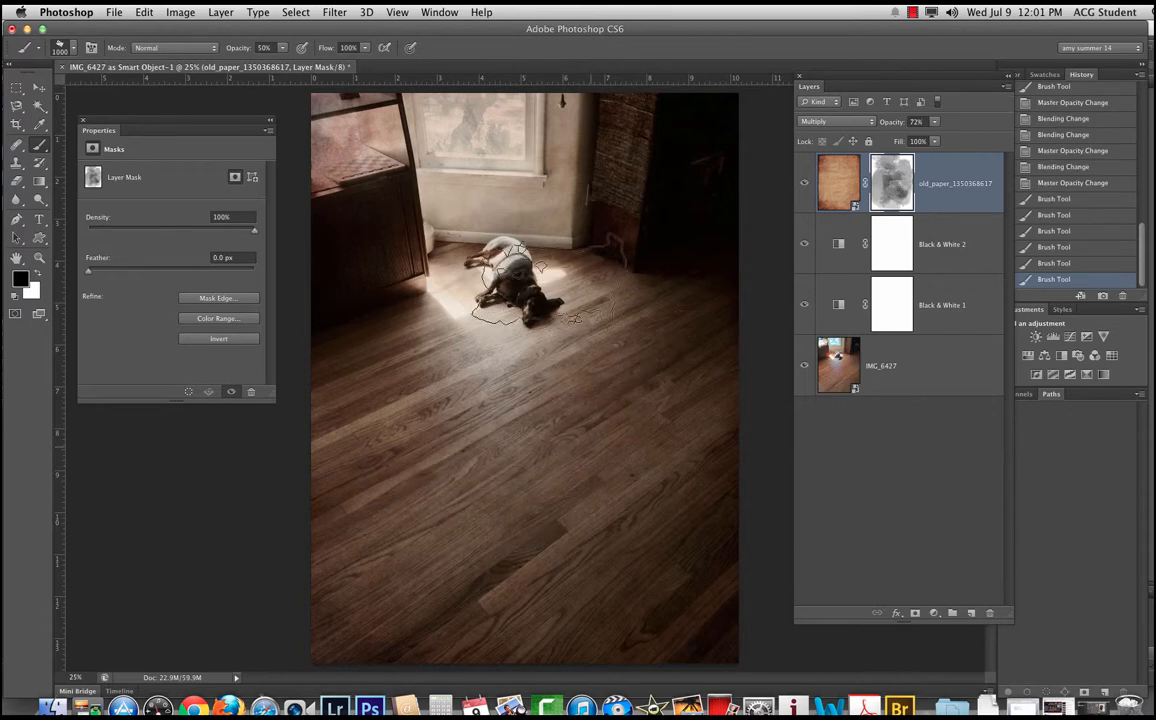
pyautogui.click(548, 283)
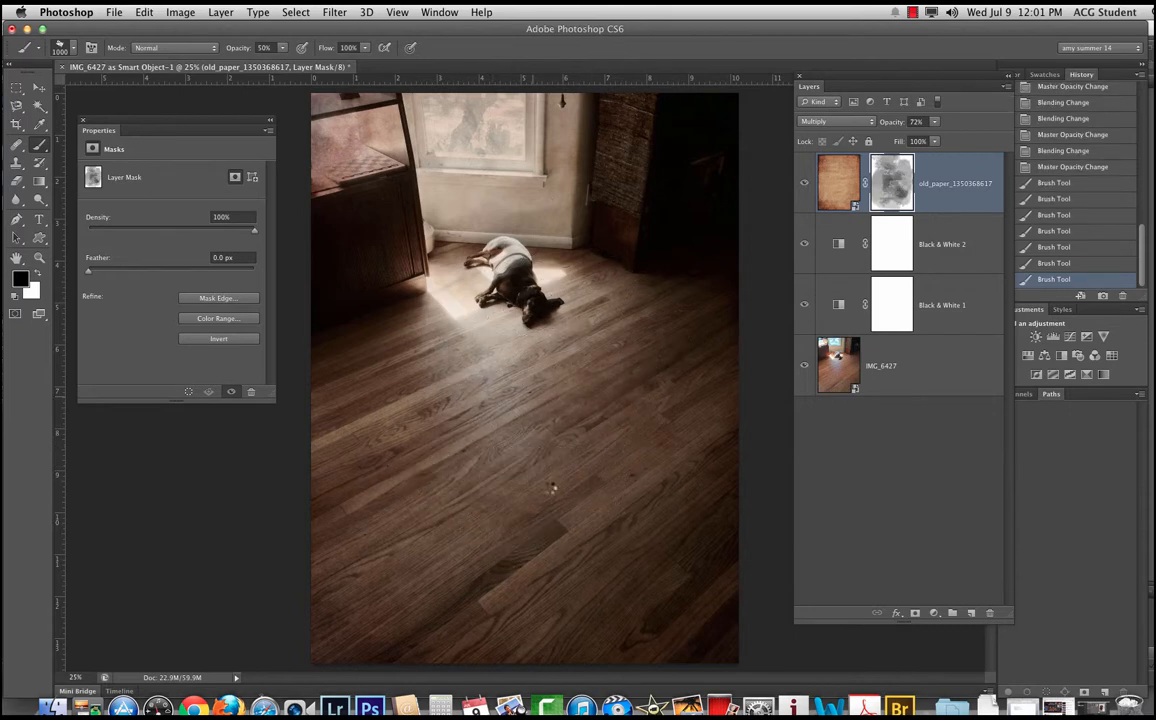
pyautogui.click(552, 488)
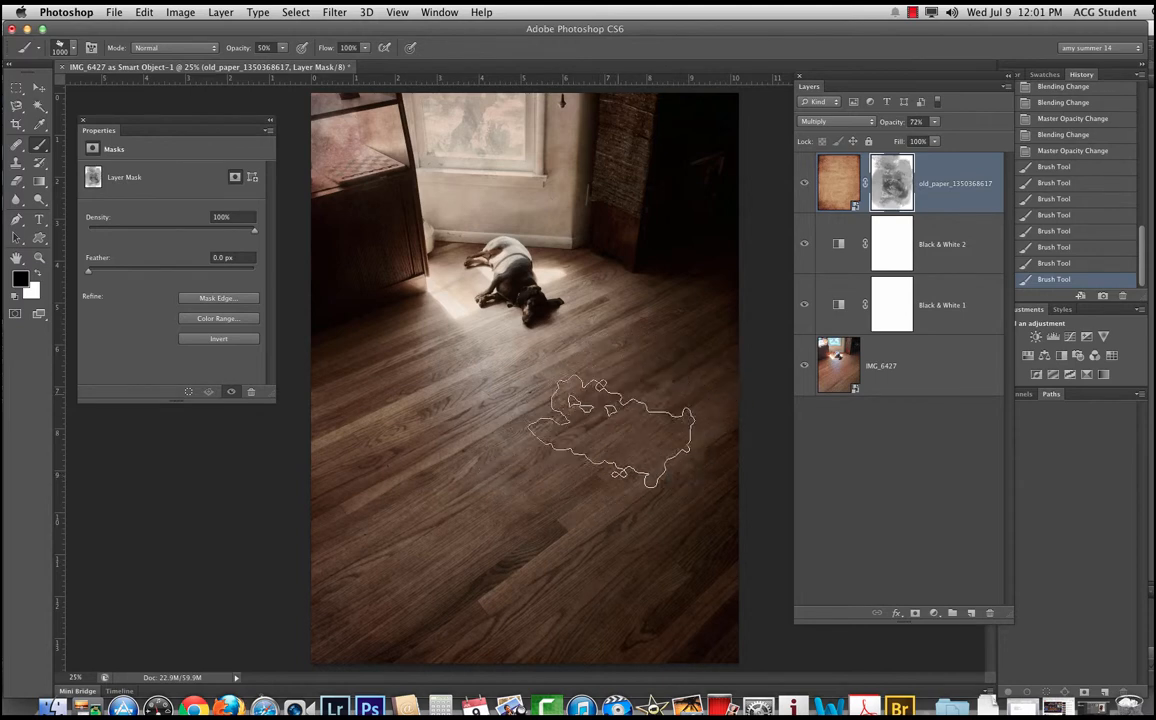
pyautogui.click(611, 432)
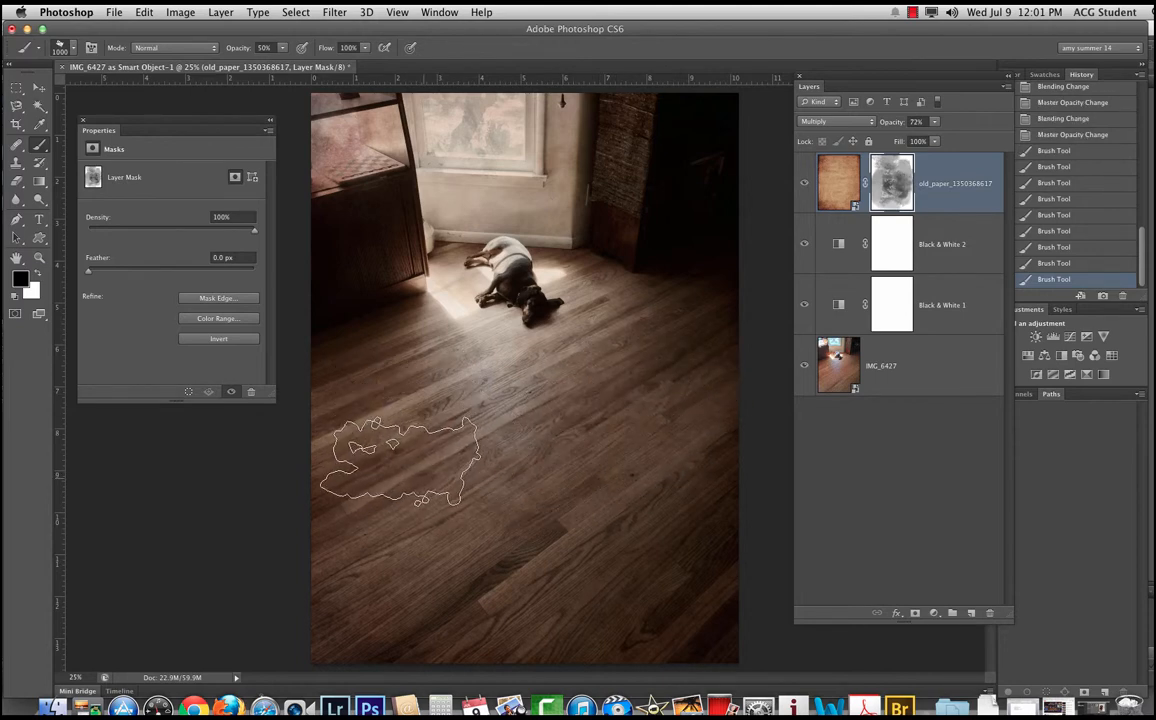
pyautogui.click(365, 418)
pyautogui.click(454, 482)
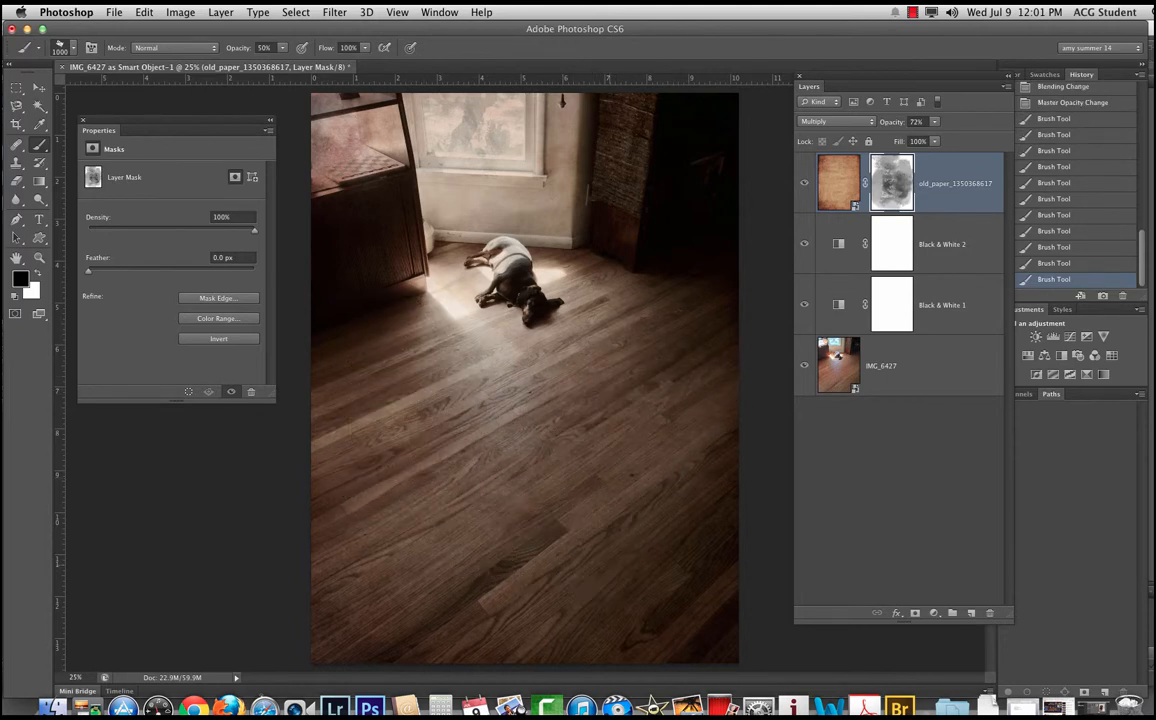
pyautogui.click(510, 556)
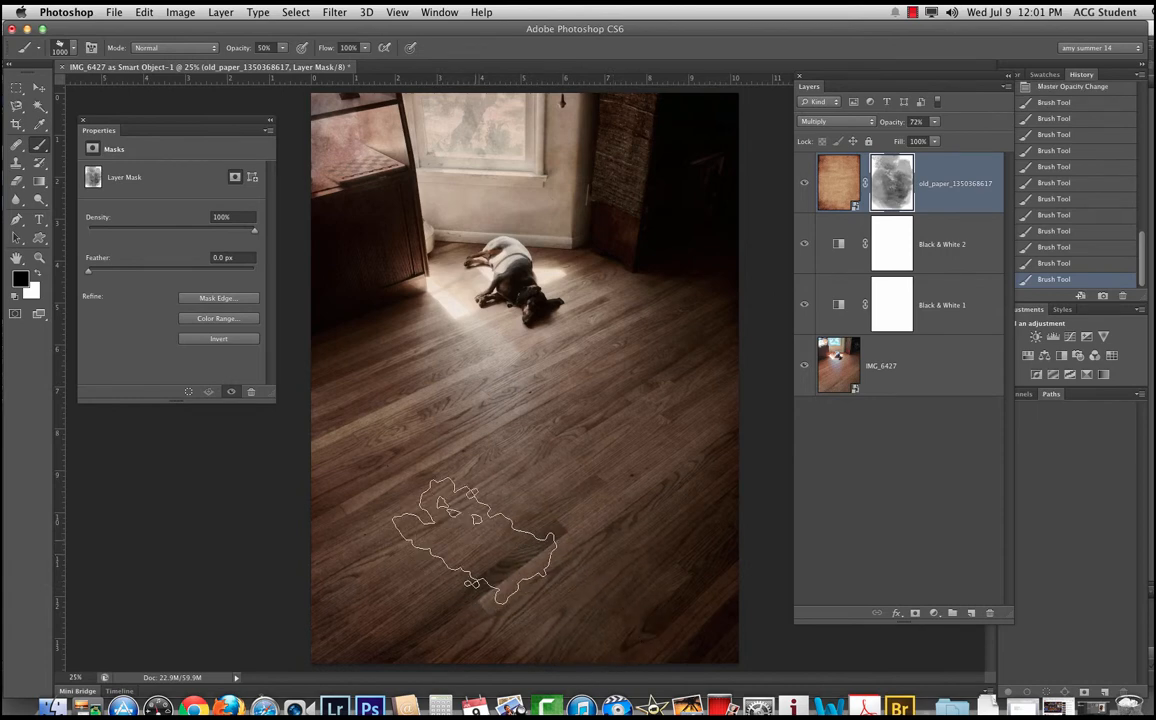
# Step: Add a black solid color fill layer named "black" above the old paper layer
pyautogui.press('super+minus')
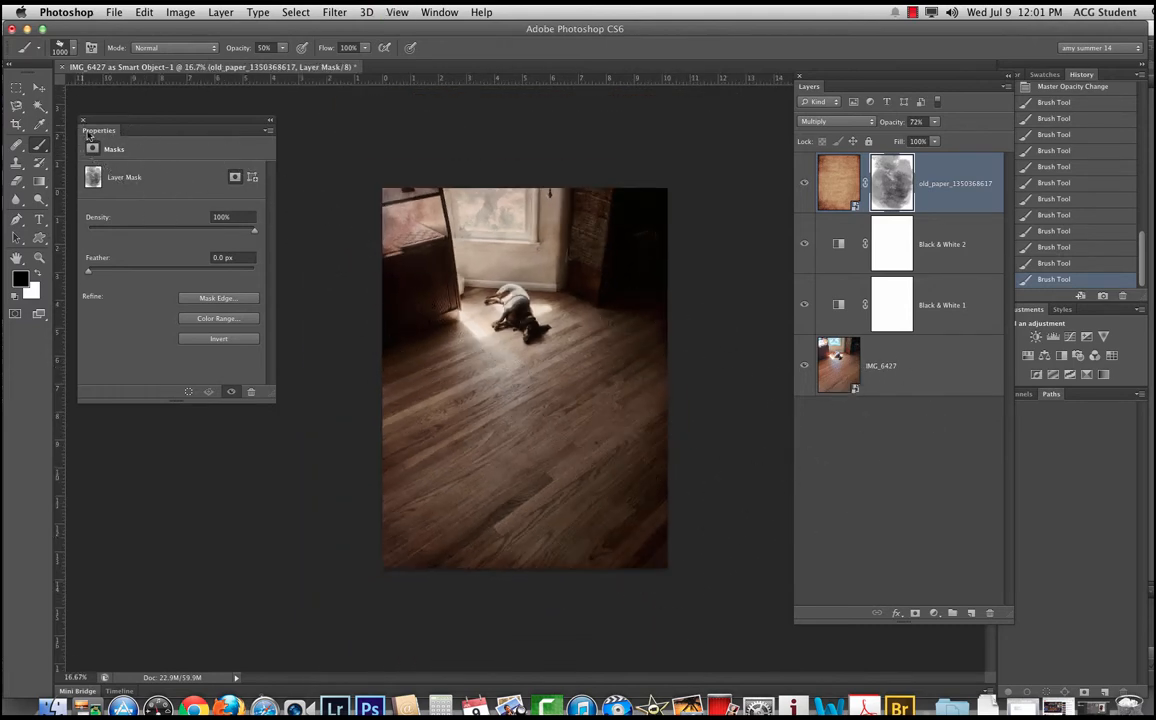
pyautogui.click(39, 87)
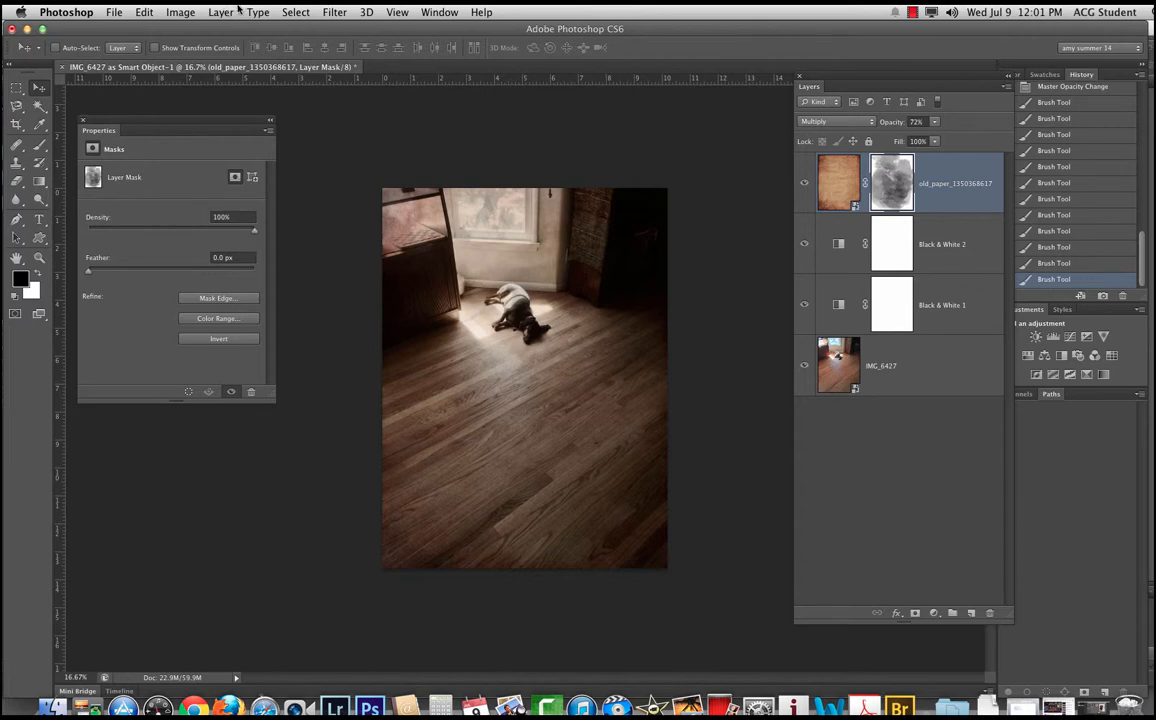
pyautogui.click(222, 11)
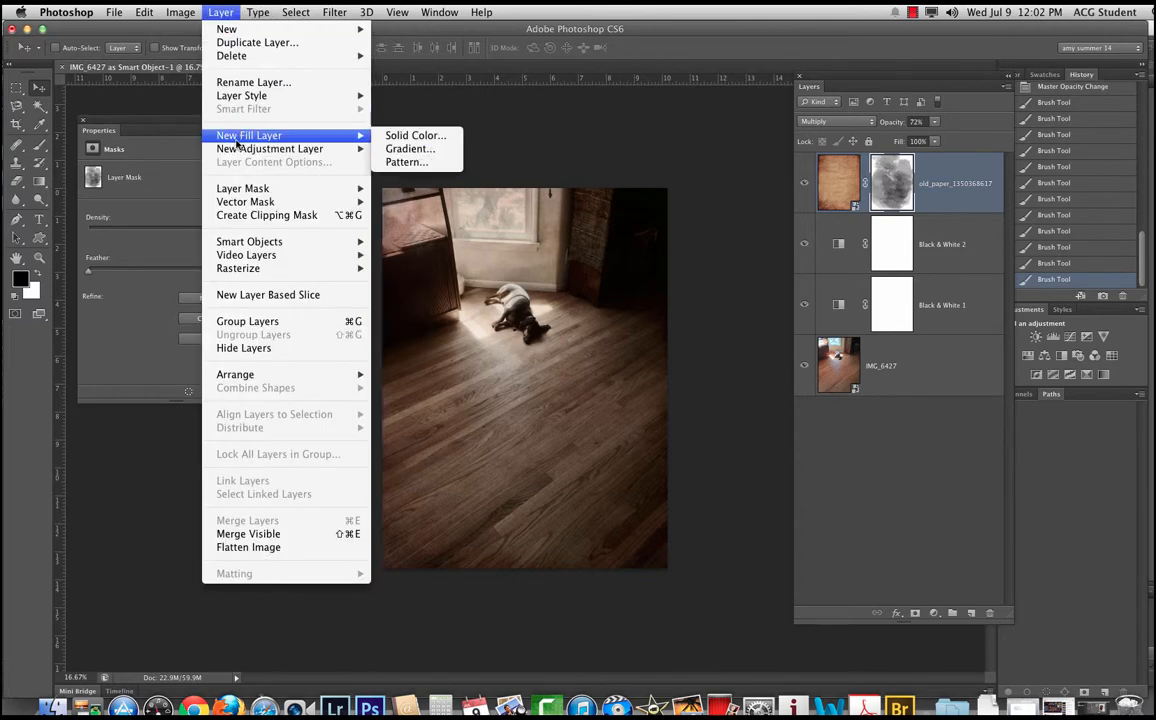
pyautogui.click(416, 135)
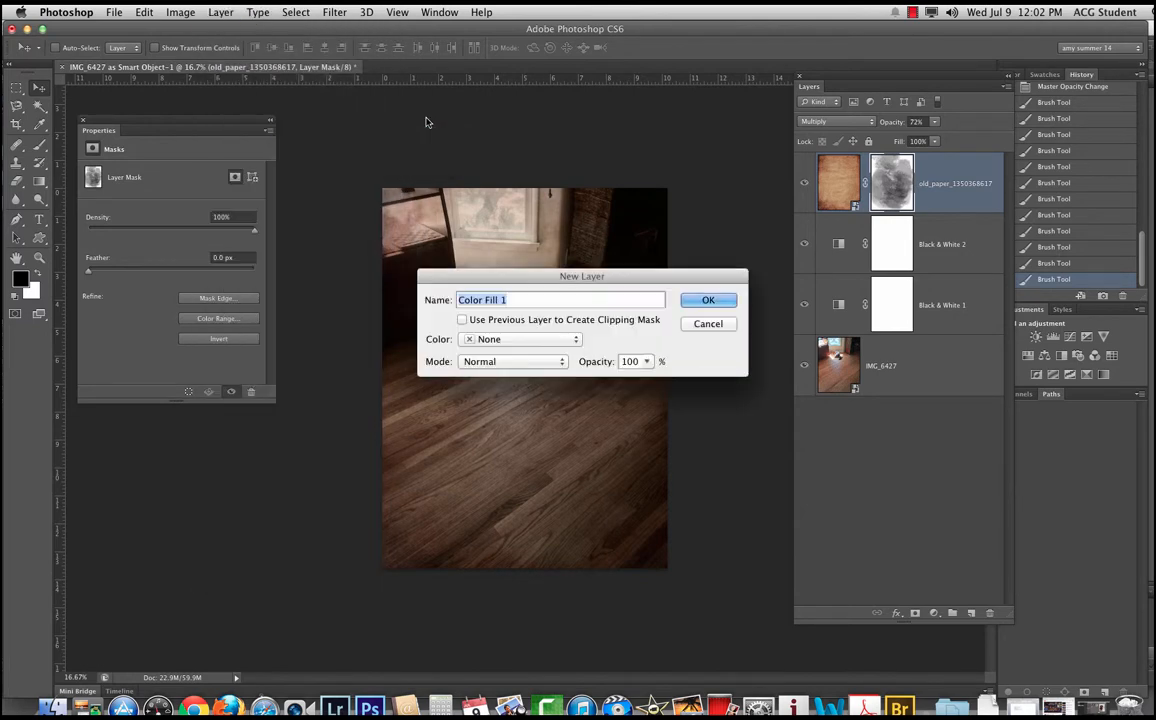
pyautogui.press('BackSpace')
pyautogui.write('black')
pyautogui.press('Return')
pyautogui.press('Return')
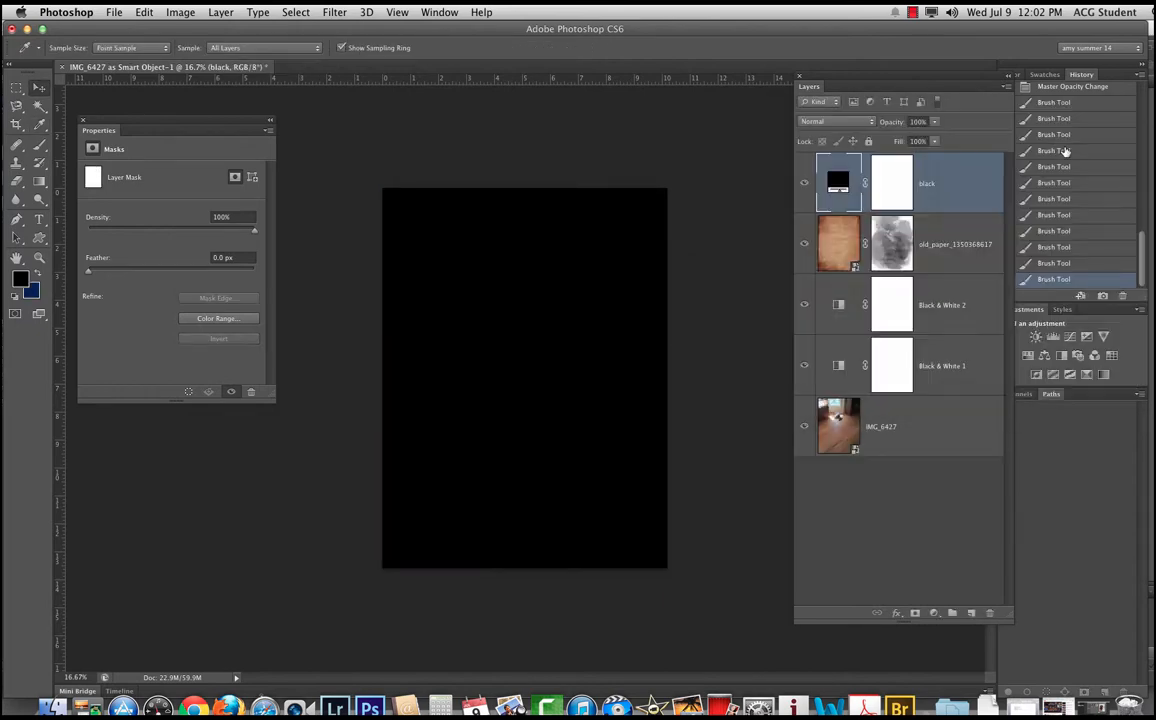
# Step: Set the black fill layer to Soft Light at 62% opacity and paint black on its mask at 50% brush opacity
pyautogui.press('v')
pyautogui.click(891, 183)
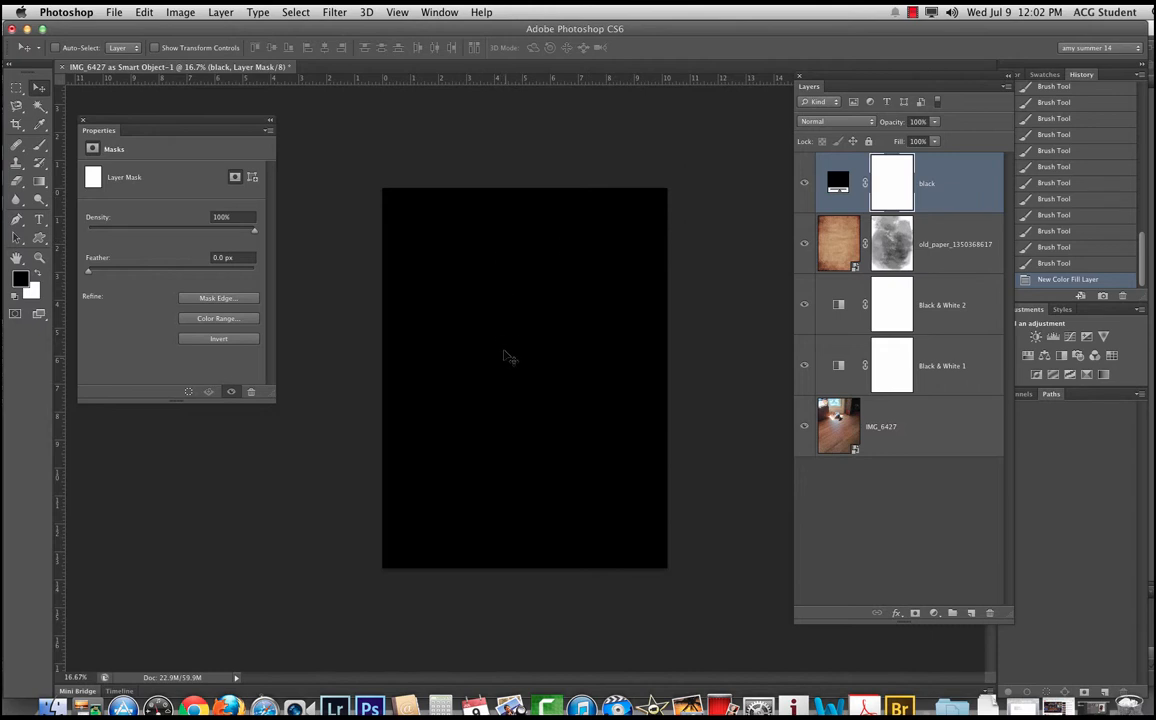
pyautogui.press('b')
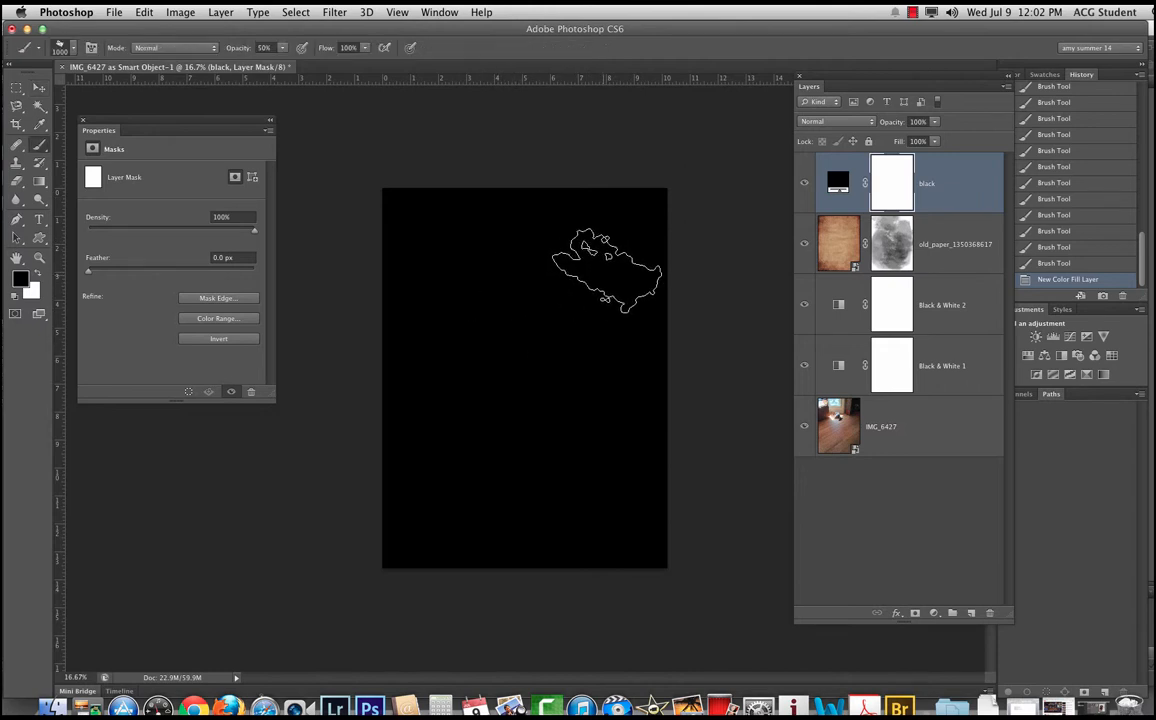
pyautogui.click(836, 122)
pyautogui.click(532, 341)
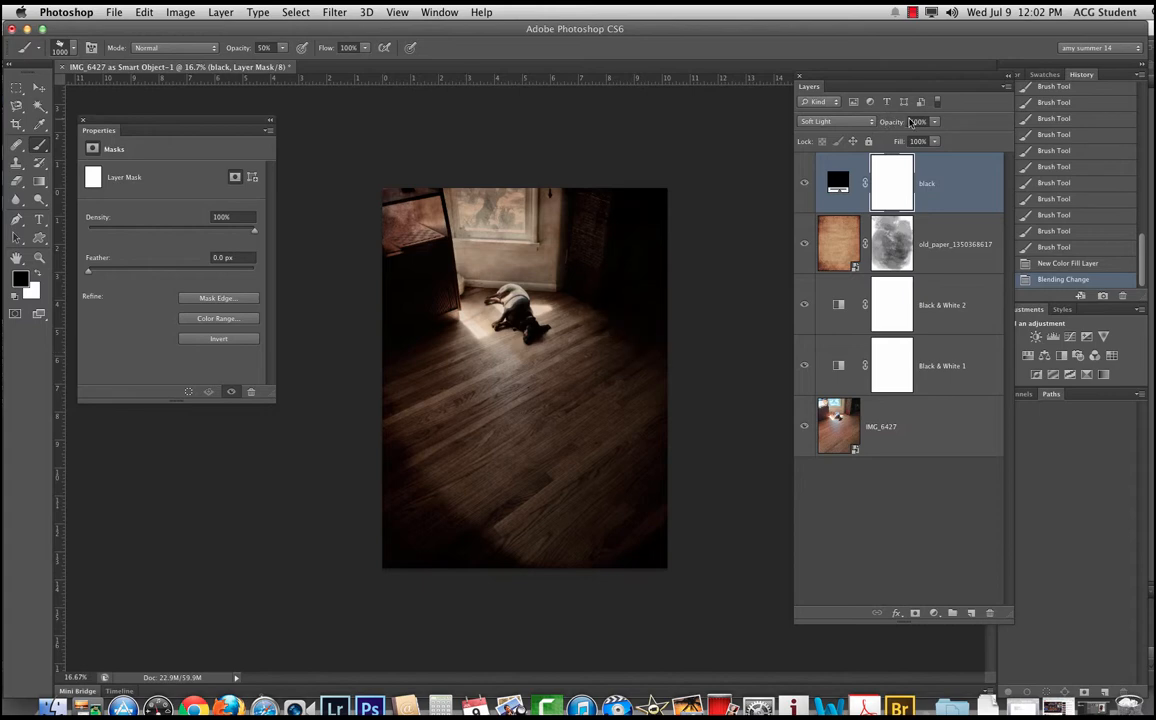
pyautogui.moveTo(890, 124); pyautogui.dragTo(862, 124)
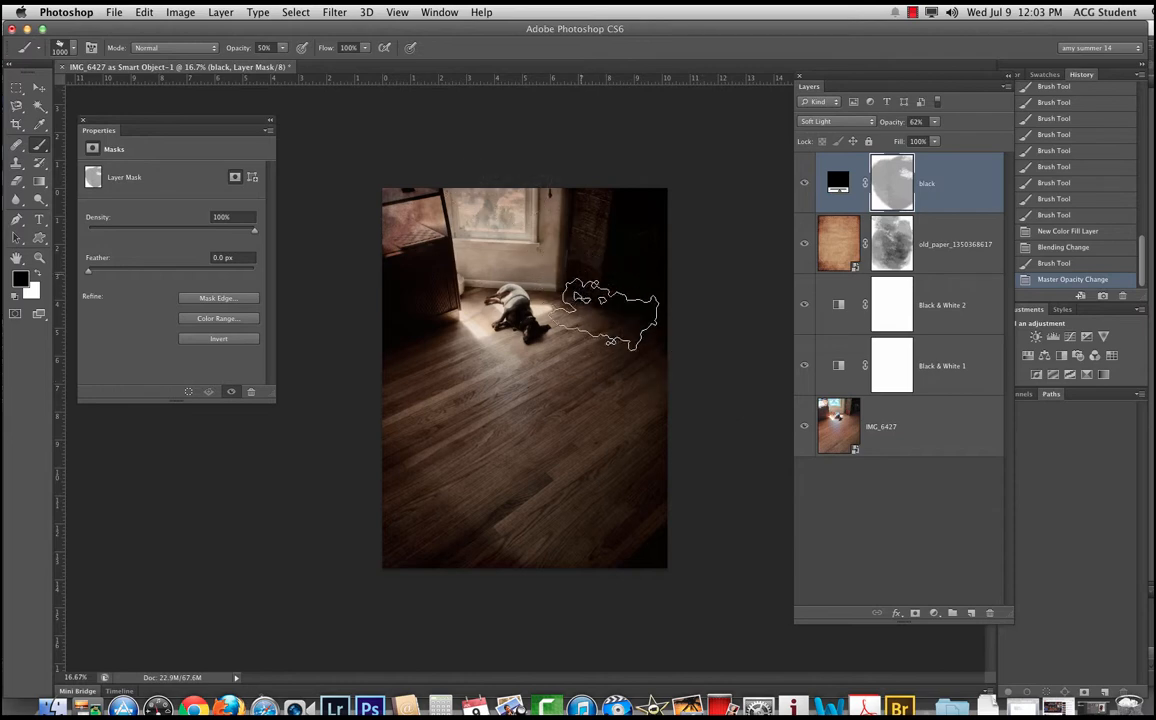
pyautogui.click(640, 100)
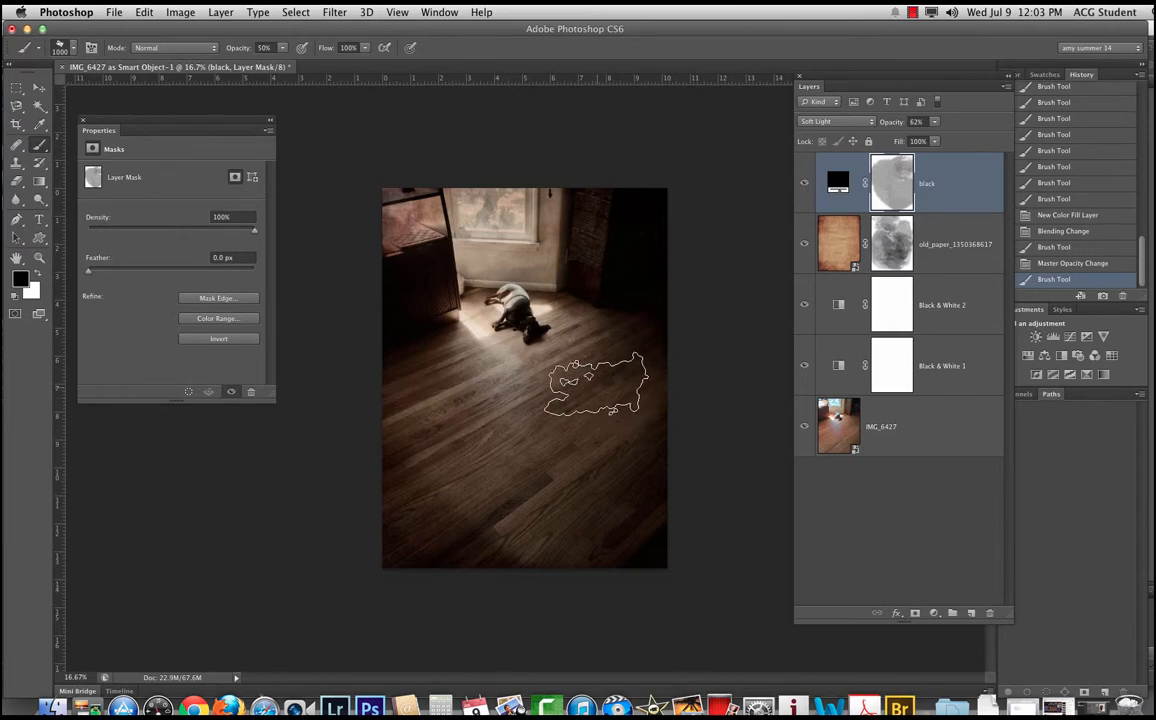
# Step: Check the darkened photo up close and add a new empty layer above the black fill layer
pyautogui.scroll(2, 536, 373)
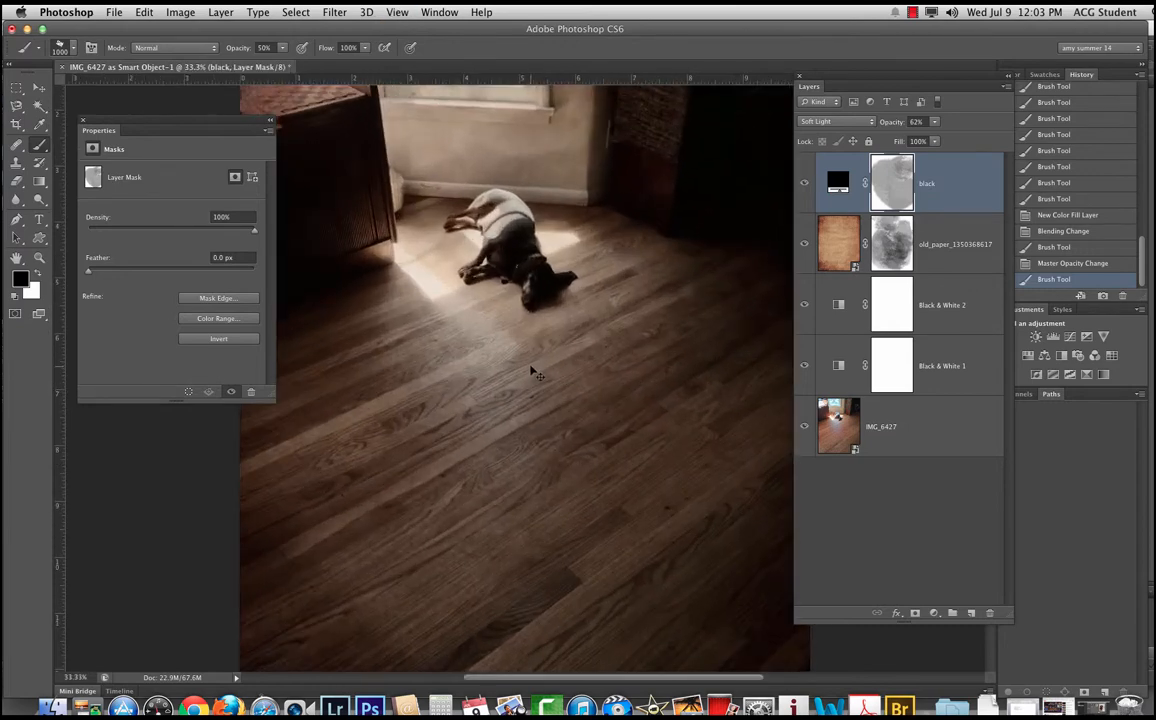
pyautogui.scroll(-1, 545, 361)
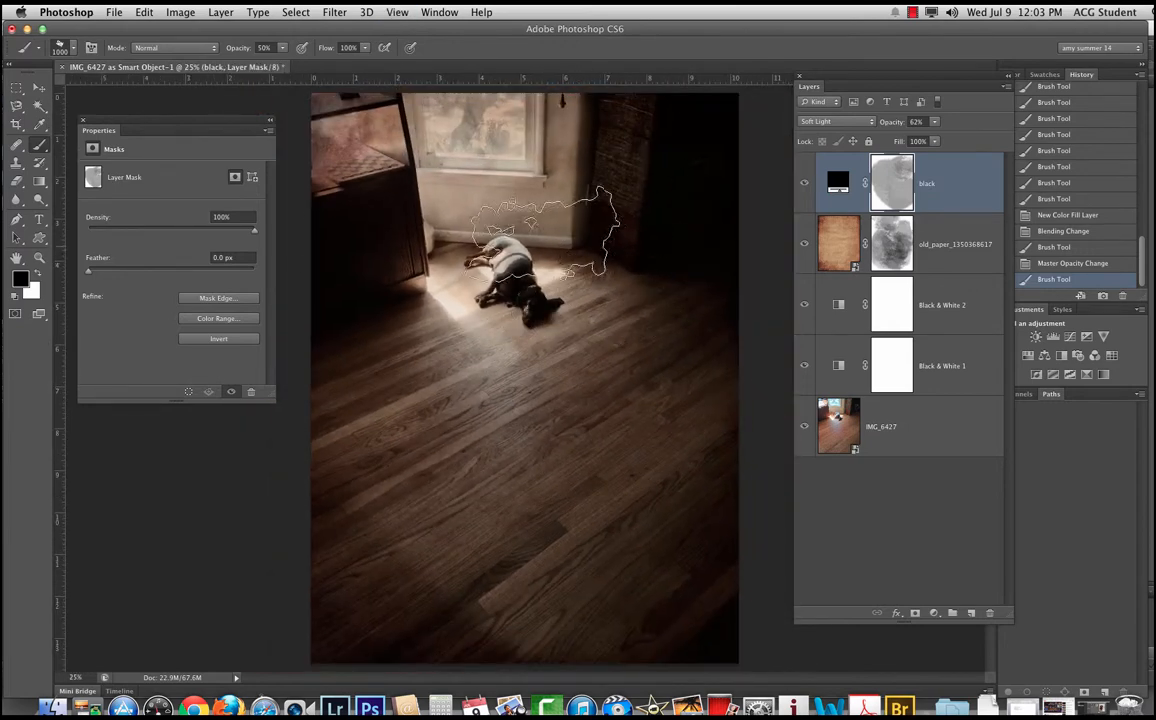
pyautogui.click(34, 89)
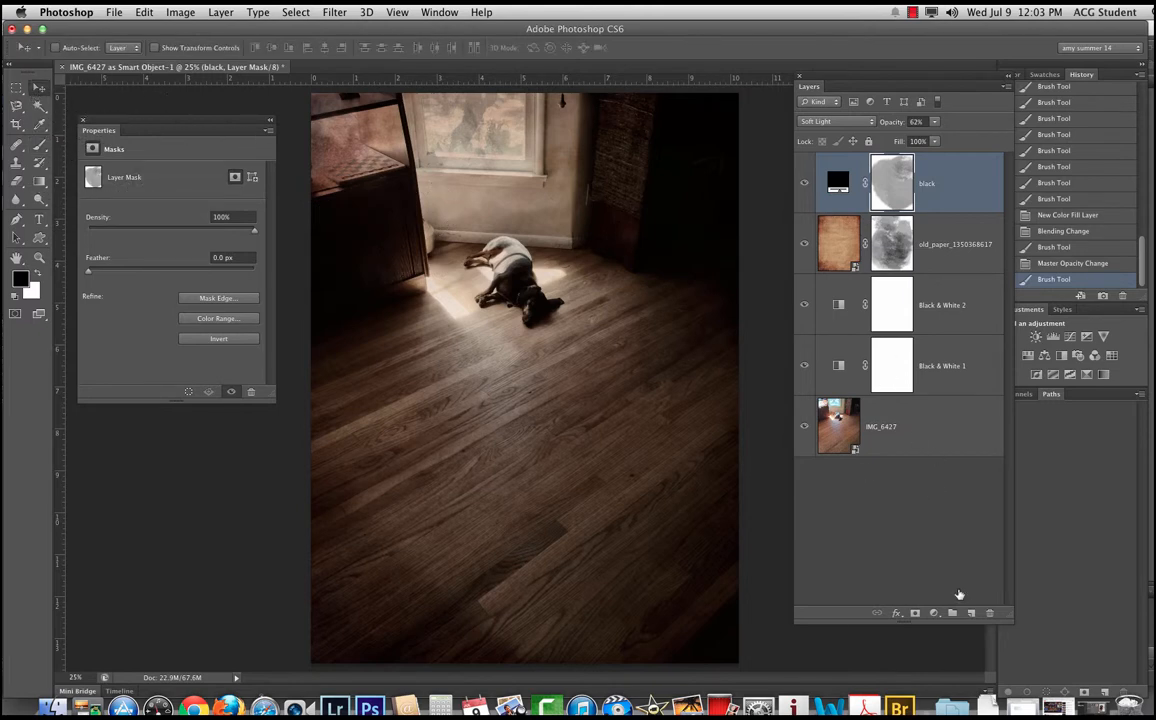
pyautogui.click(971, 613)
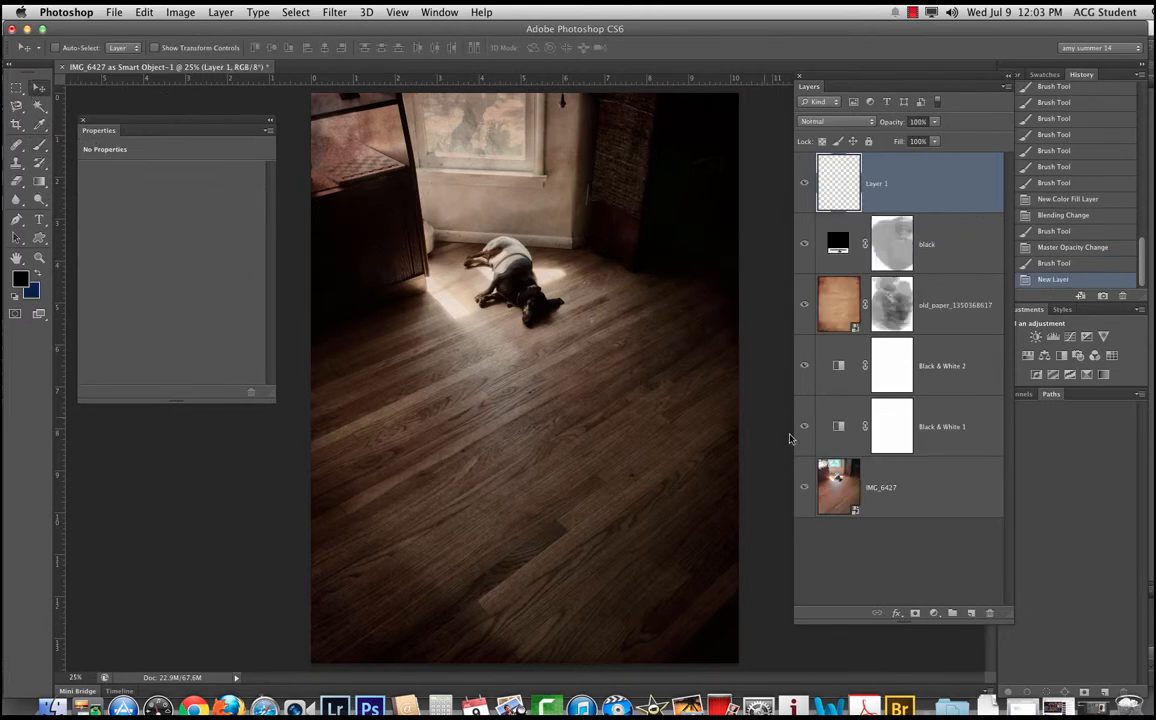
# Step: Set up a soft round brush at 100% opacity with white as the foreground color and black as the background color
pyautogui.click(40, 145)
pyautogui.click(66, 47)
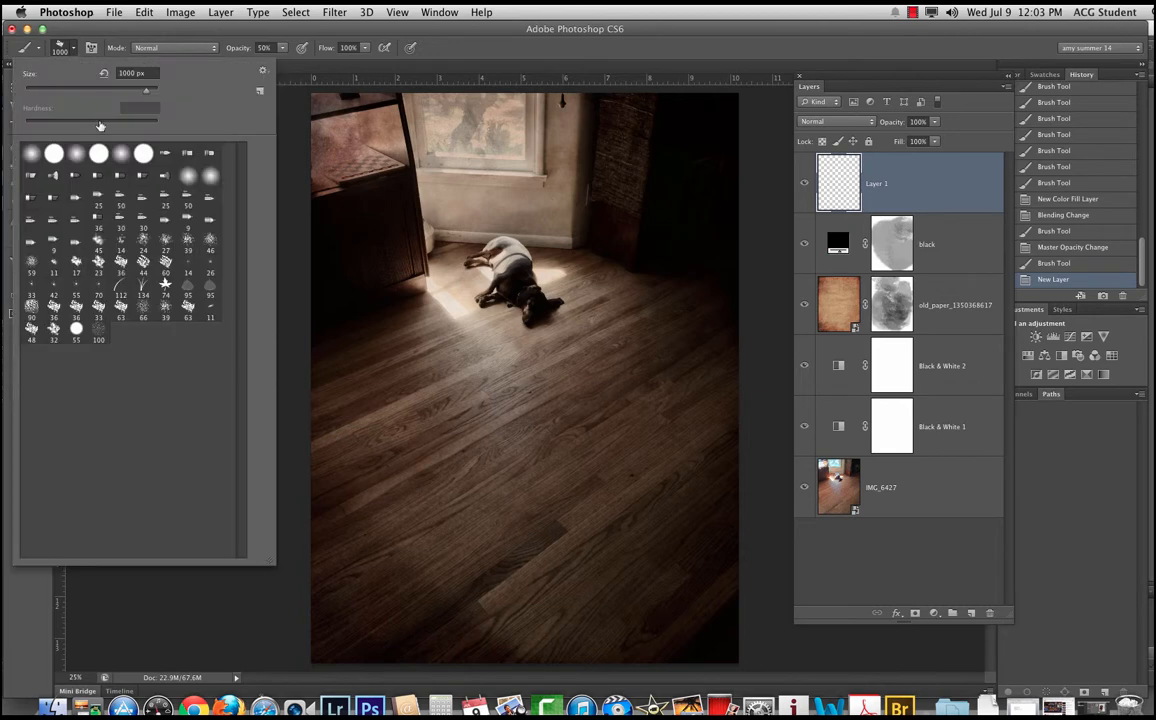
pyautogui.click(121, 154)
pyautogui.click(240, 42)
pyautogui.moveTo(245, 50); pyautogui.dragTo(272, 50)
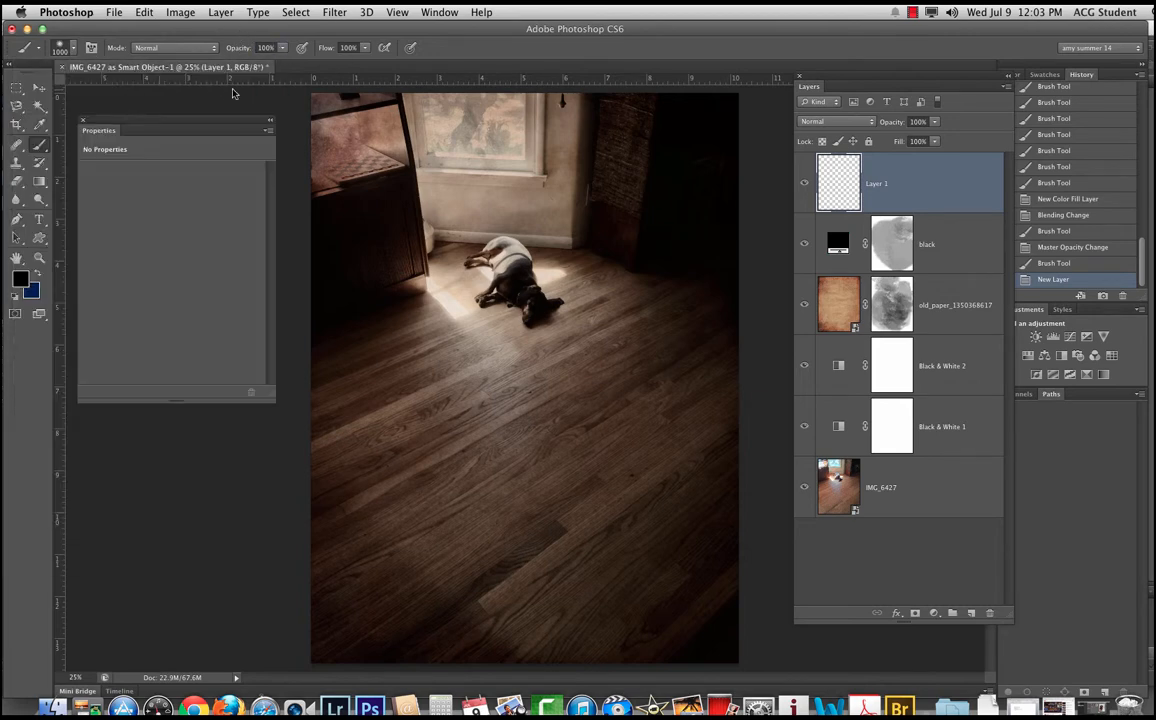
pyautogui.click(15, 297)
pyautogui.click(35, 288)
pyautogui.press('Return')
pyautogui.click(33, 274)
# Step: Reduce the brush size to 150 px and paint white over the dog's head on the empty top layer
pyautogui.press('[')
pyautogui.press('[')
pyautogui.press('[')
pyautogui.press('[')
pyautogui.press('[')
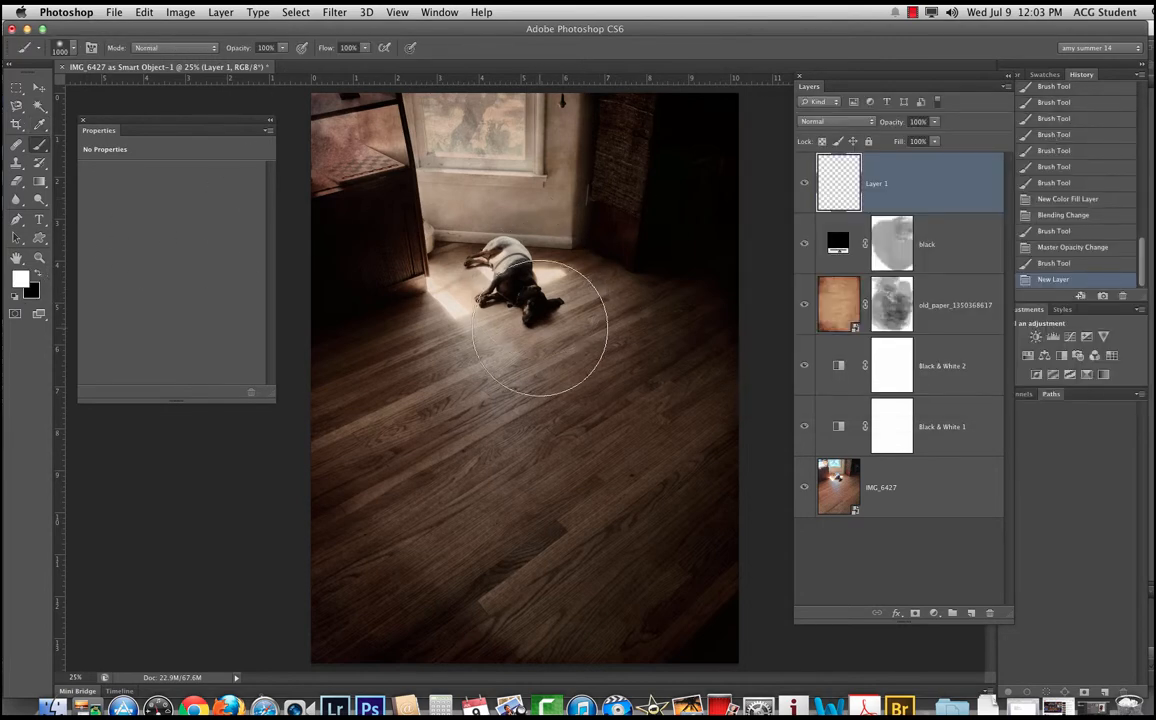
pyautogui.press('[')
pyautogui.press('[')
pyautogui.press('[')
pyautogui.press('[')
pyautogui.press('[')
pyautogui.press('[')
pyautogui.click(537, 312)
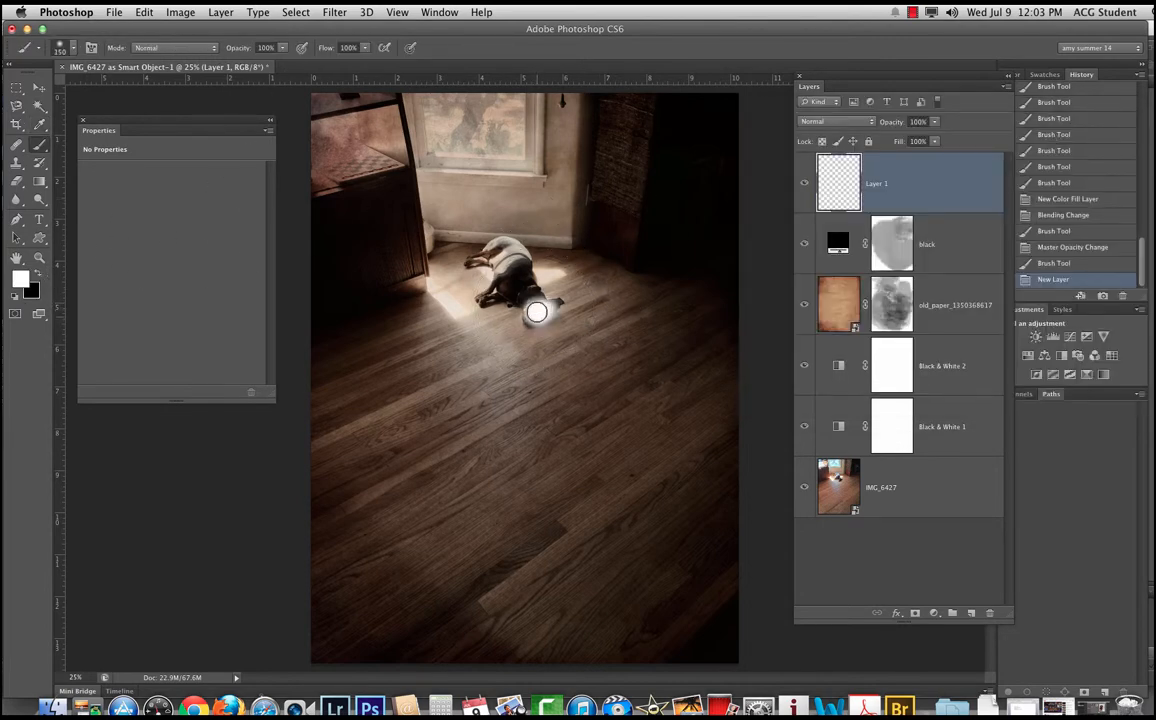
pyautogui.moveTo(519, 291)
pyautogui.mouseDown()
pyautogui.moveTo(537, 302)
pyautogui.moveTo(535, 318)
pyautogui.mouseUp()
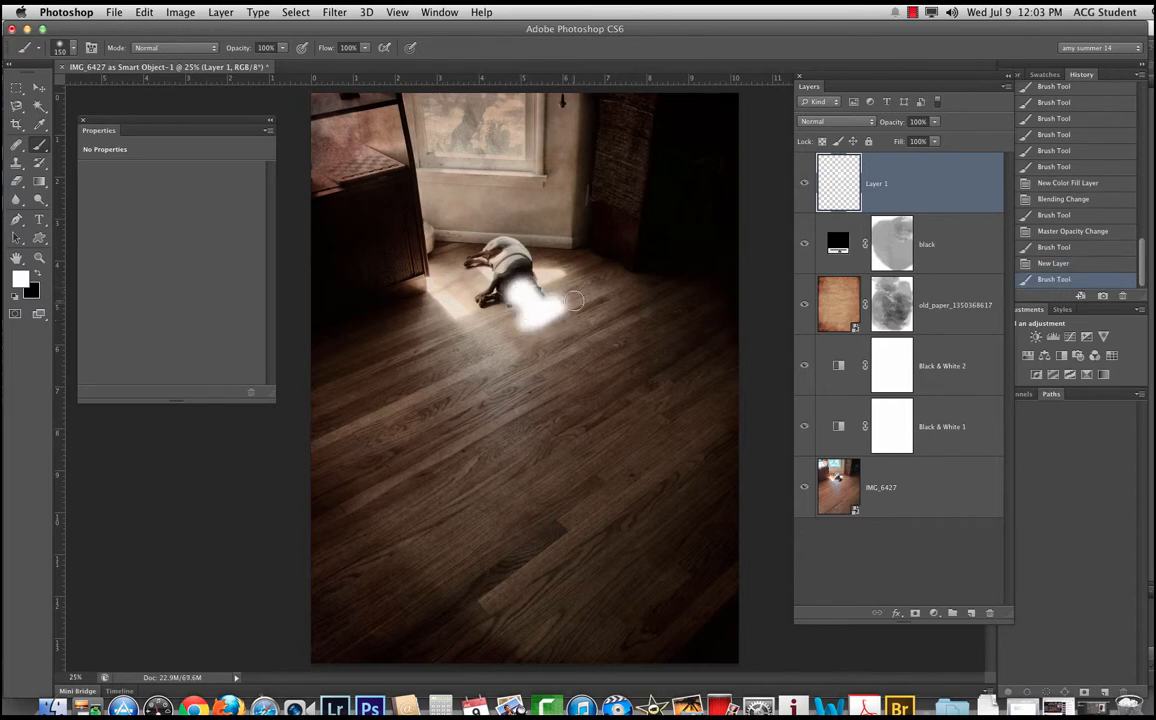
# Step: Set Layer 1 to Soft Light at 72% opacity and paint more white over the dog's body
pyautogui.click(830, 121)
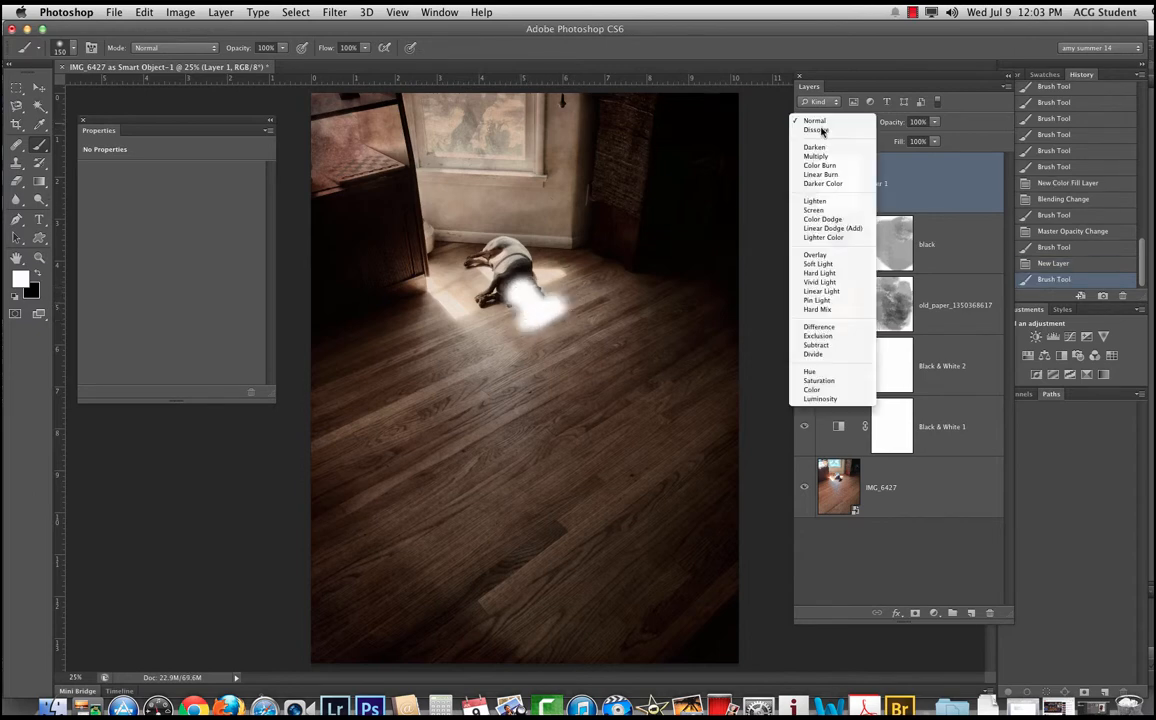
pyautogui.click(817, 264)
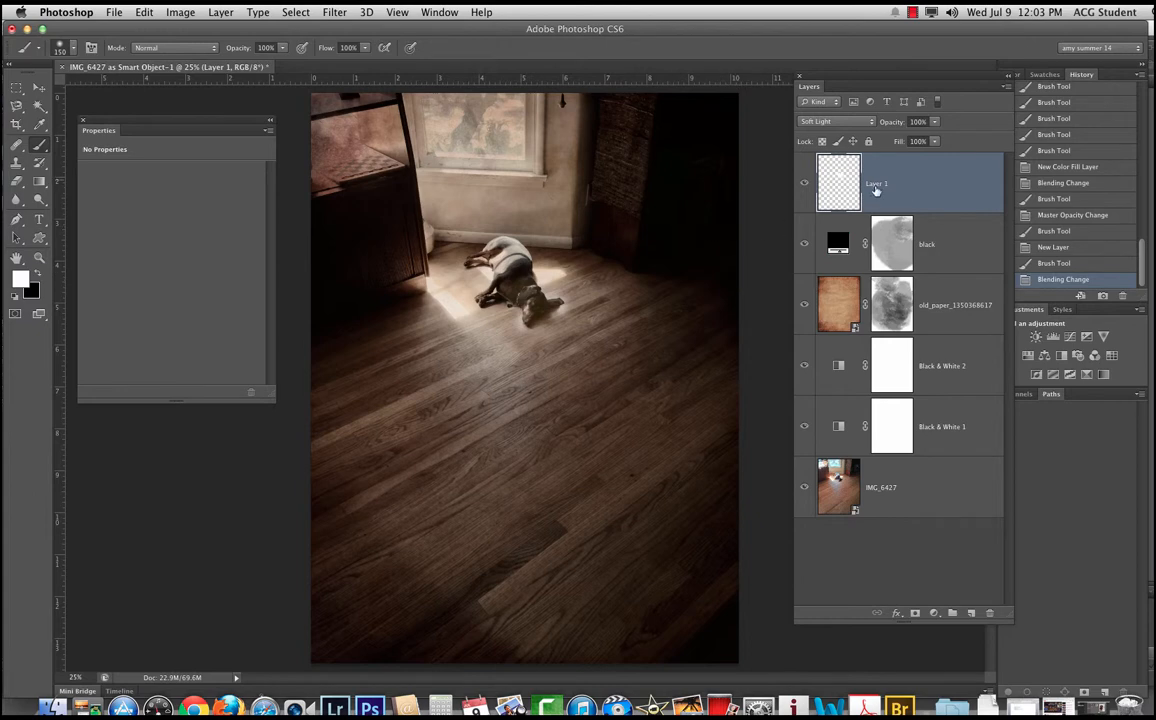
pyautogui.moveTo(877, 121); pyautogui.dragTo(872, 131)
pyautogui.moveTo(518, 262); pyautogui.dragTo(500, 283)
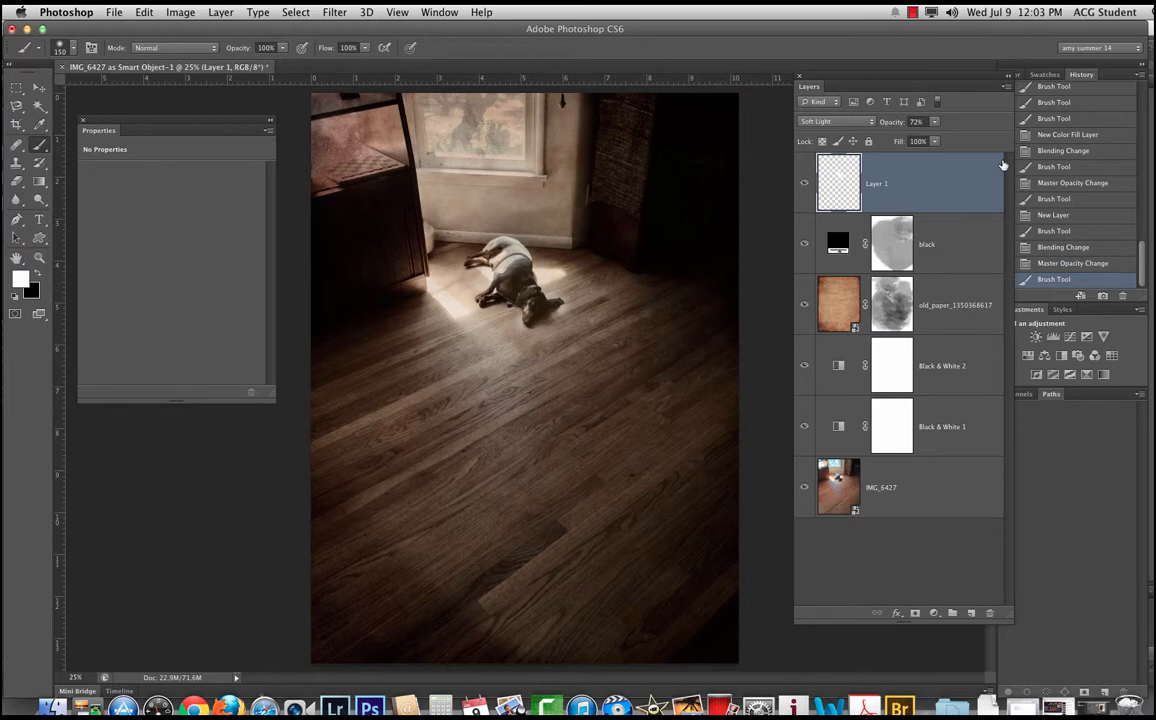